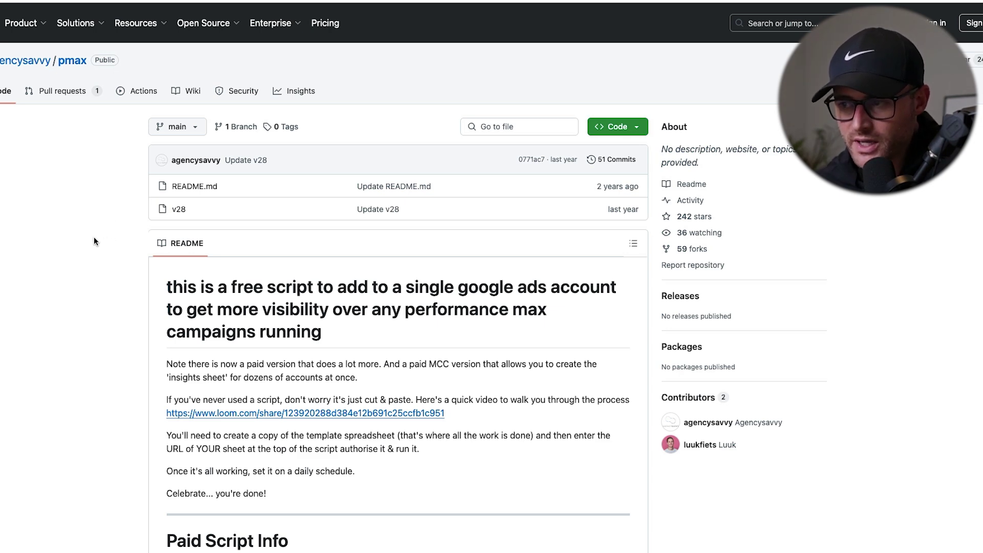
- Read through the pmax repository's README, covering the free script setup notes and the paid script information
{"action": "scroll", "coordinate": [264, 234], "scroll_direction": "down", "scroll_amount": 4}
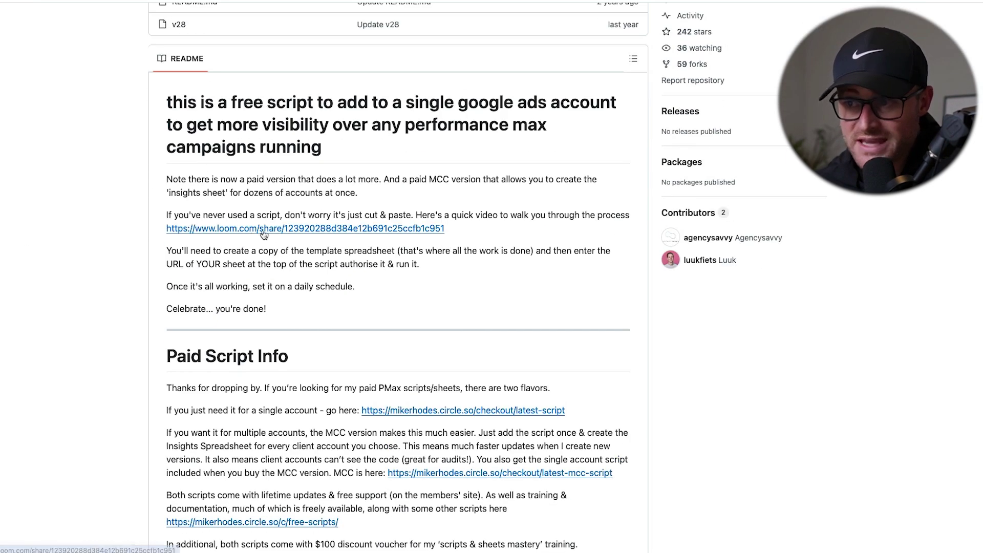
{"action": "scroll", "coordinate": [263, 234], "scroll_direction": "down", "scroll_amount": 5}
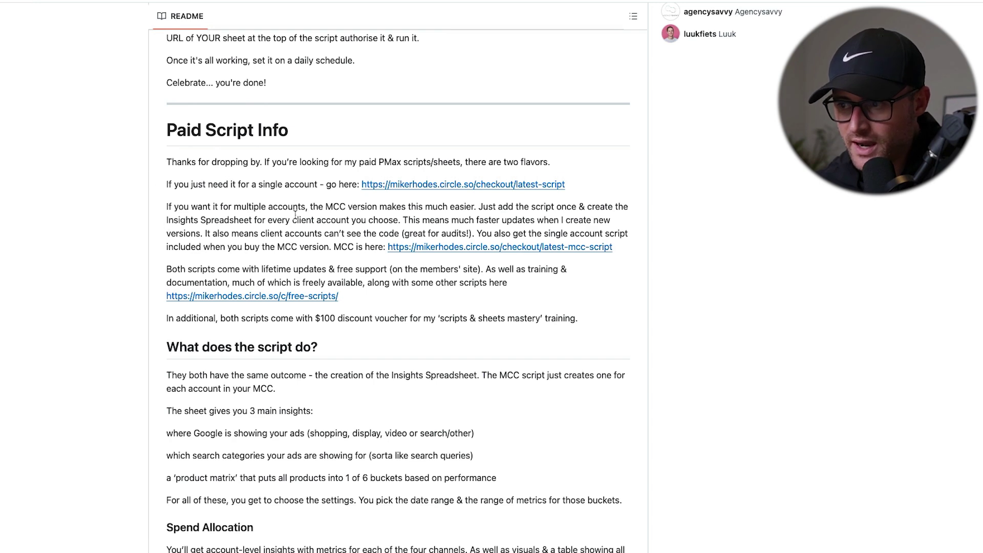
{"action": "scroll", "coordinate": [471, 201], "scroll_direction": "down", "scroll_amount": 1}
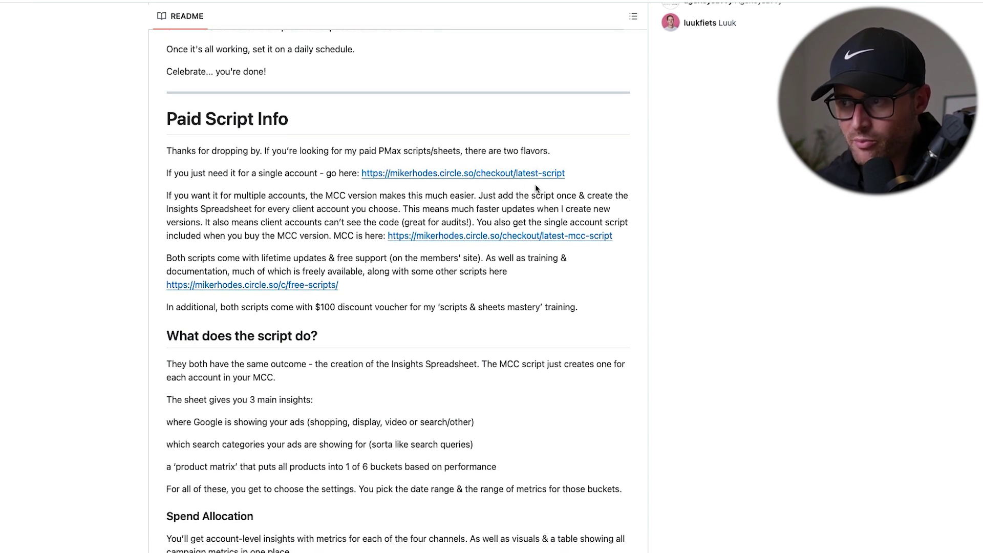
{"action": "scroll", "coordinate": [356, 193], "scroll_direction": "down", "scroll_amount": 2}
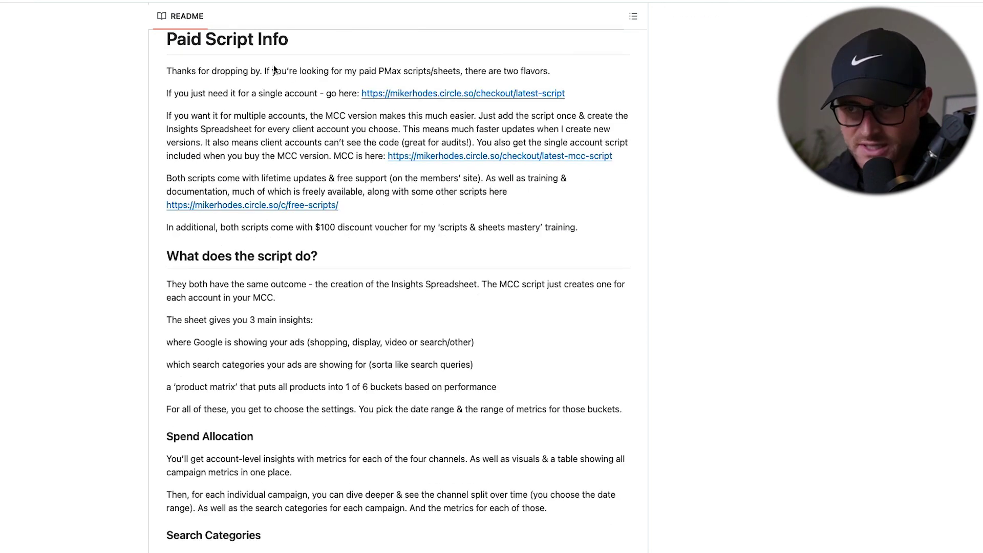
{"action": "scroll", "coordinate": [220, 160], "scroll_direction": "up", "scroll_amount": 8}
{"action": "scroll", "coordinate": [290, 206], "scroll_direction": "up", "scroll_amount": 3}
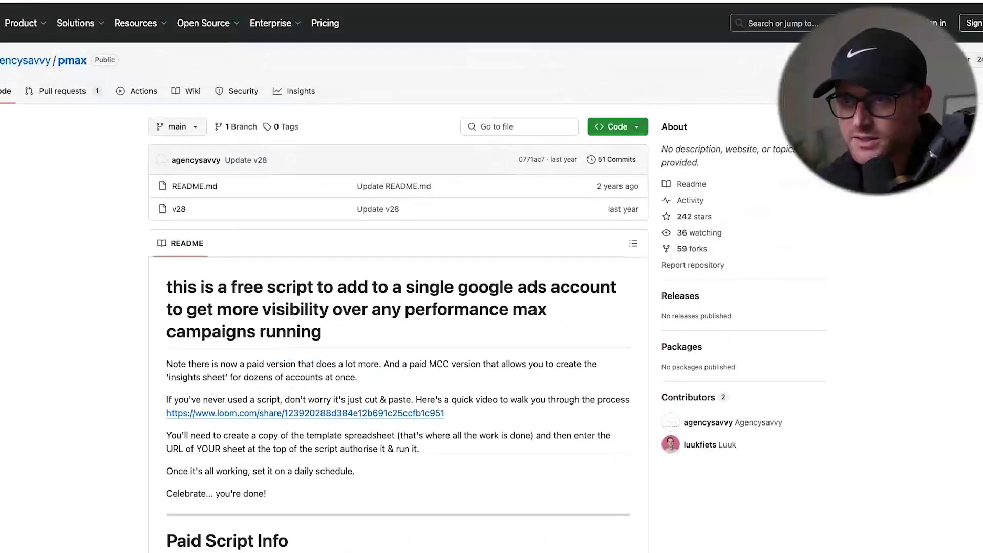
- Switch to the Performance Max notes document and enlarge the preview image of PMax insights produced by the script
{"action": "left_click", "coordinate": [134, 1]}
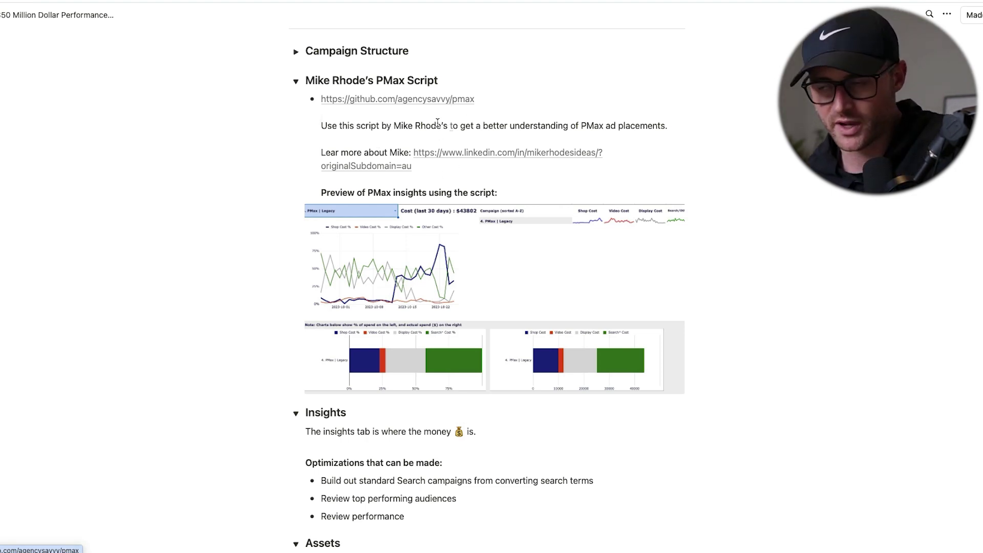
{"action": "left_click", "coordinate": [432, 268]}
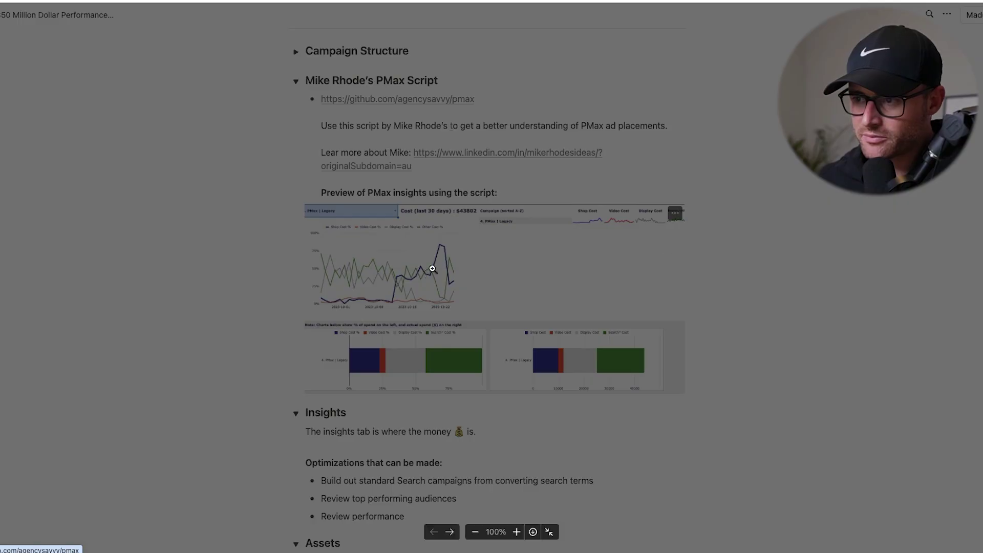
{"action": "scroll", "coordinate": [282, 228], "scroll_direction": "up", "scroll_amount": 3}
{"action": "scroll", "coordinate": [301, 231], "scroll_direction": "down", "scroll_amount": 2}
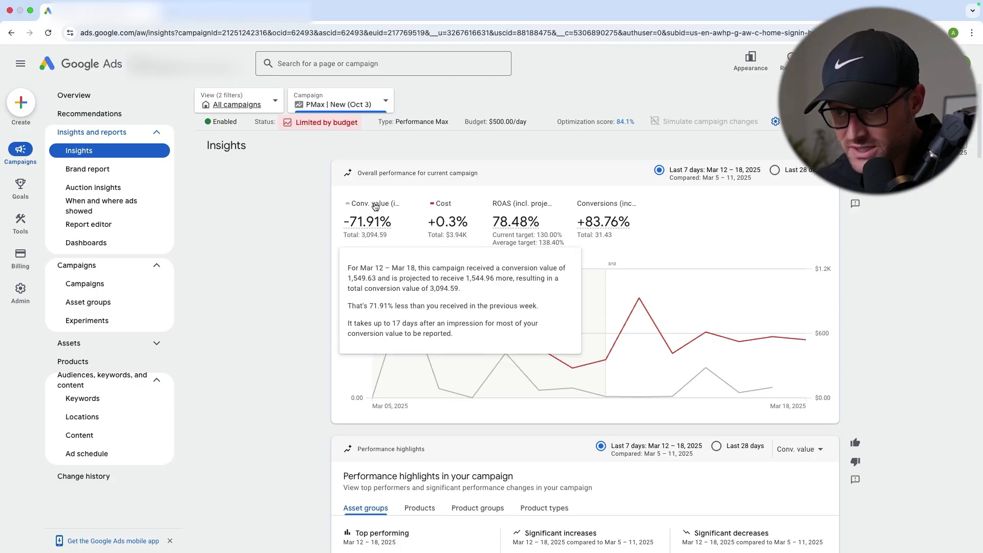
- Set the campaign's overall performance insight to the last 28 days and review its chart and the performance highlights
{"action": "left_click", "coordinate": [775, 170]}
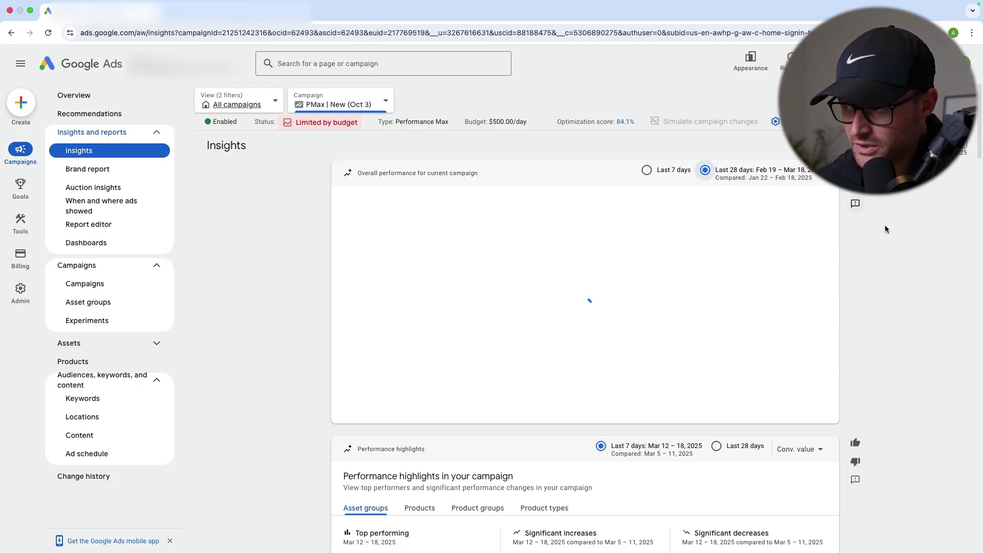
{"action": "scroll", "coordinate": [877, 238], "scroll_direction": "down", "scroll_amount": 3}
{"action": "scroll", "coordinate": [883, 233], "scroll_direction": "down", "scroll_amount": 6}
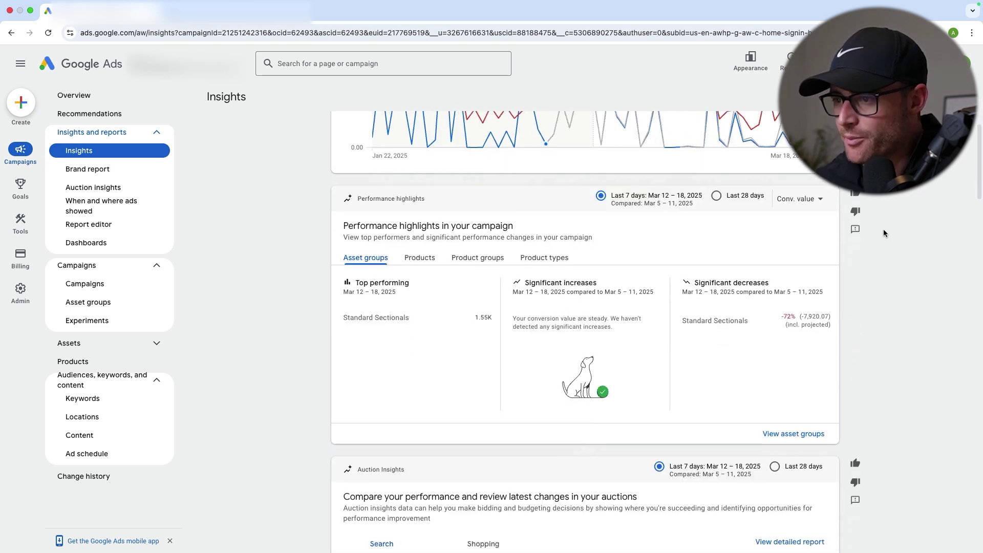
{"action": "scroll", "coordinate": [633, 330], "scroll_direction": "up", "scroll_amount": 6}
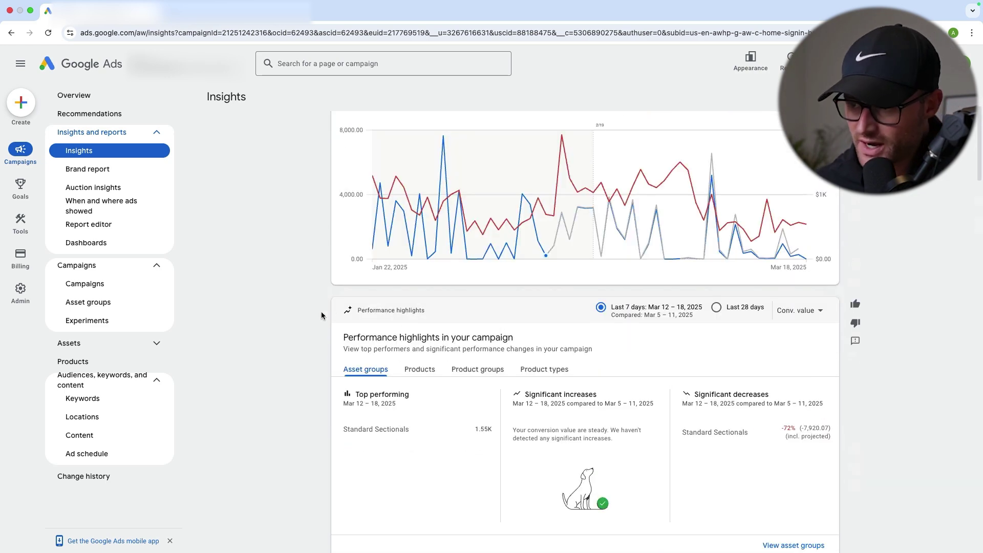
- Review the campaign's auction insights, checking the top advertisers for both Shopping and Search
{"action": "scroll", "coordinate": [474, 312], "scroll_direction": "down", "scroll_amount": 6}
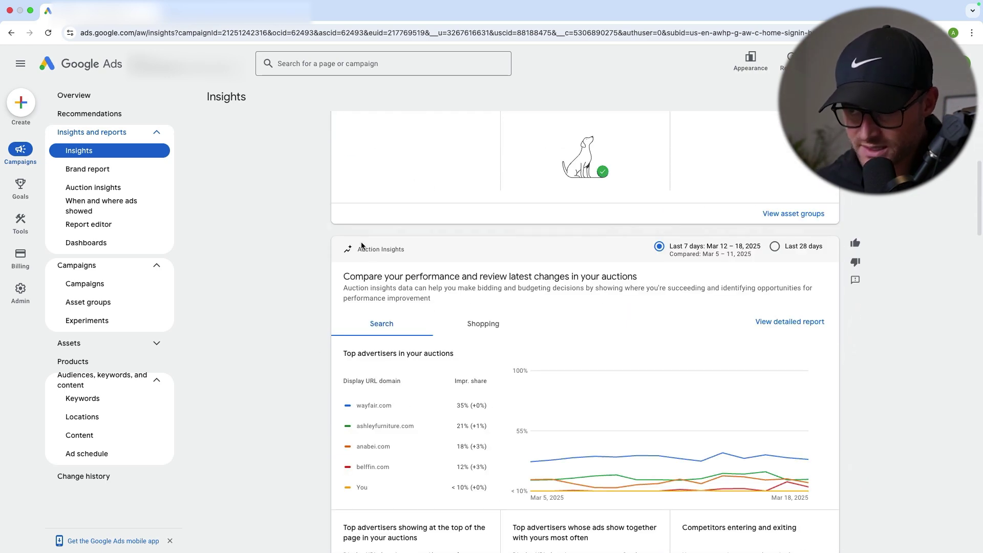
{"action": "left_click", "coordinate": [483, 324]}
{"action": "left_click", "coordinate": [381, 323]}
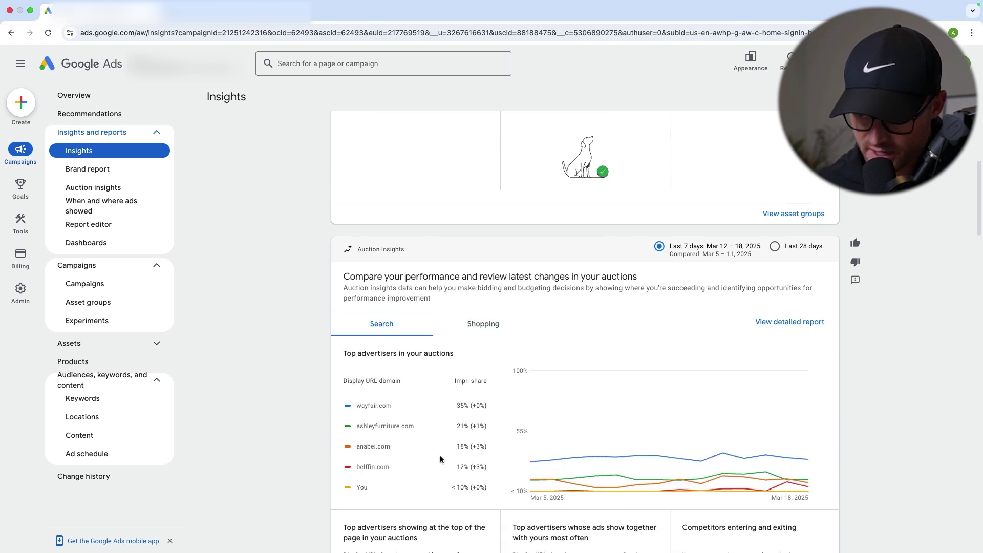
{"action": "mouse_move", "coordinate": [529, 465]}
{"action": "scroll", "coordinate": [237, 219], "scroll_direction": "down", "scroll_amount": 11}
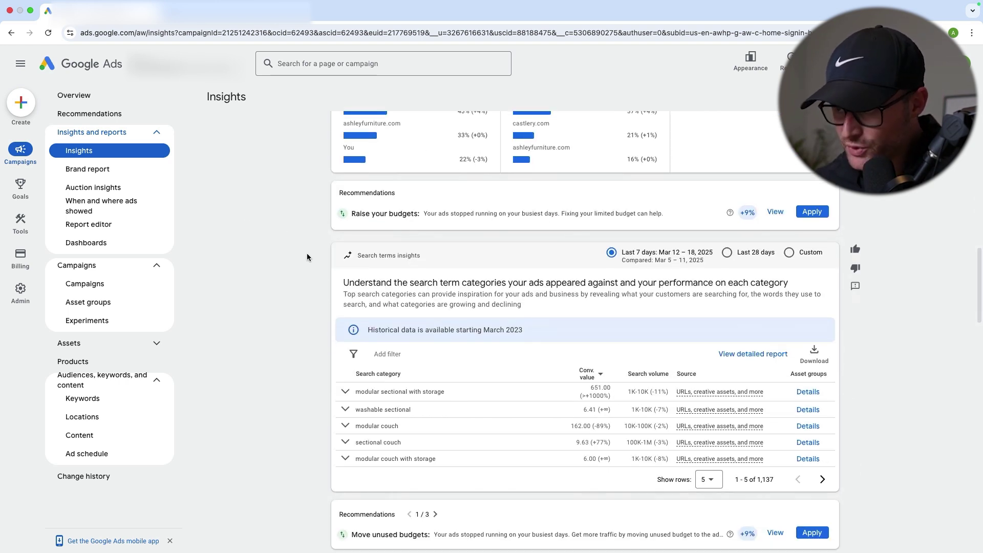
- Set the search terms insights to the last 28 days and show 100 rows of search categories
{"action": "triple_click", "coordinate": [379, 254]}
{"action": "left_click", "coordinate": [727, 252]}
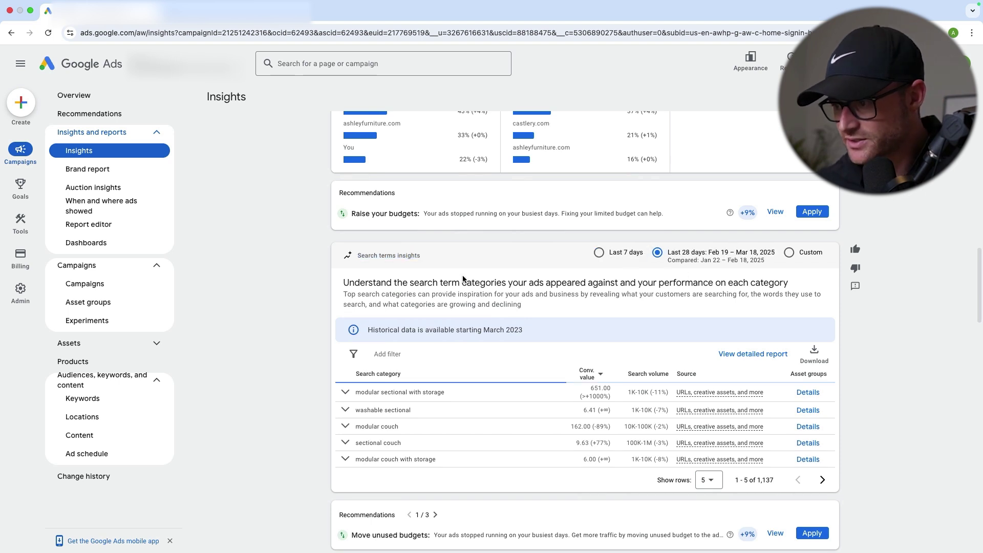
{"action": "scroll", "coordinate": [493, 314], "scroll_direction": "down", "scroll_amount": 2}
{"action": "left_click", "coordinate": [709, 402]}
{"action": "left_click", "coordinate": [709, 389]}
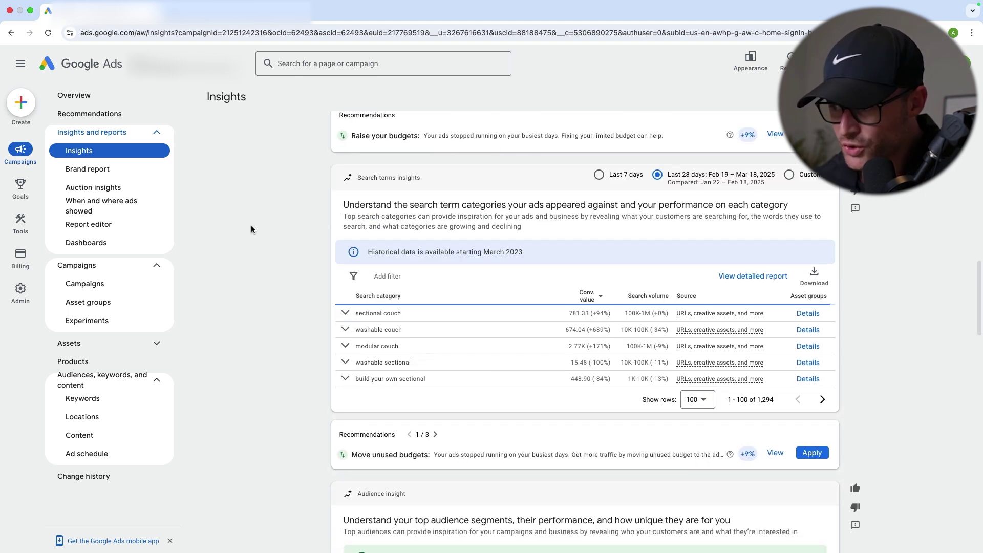
{"action": "scroll", "coordinate": [304, 256], "scroll_direction": "down", "scroll_amount": 1}
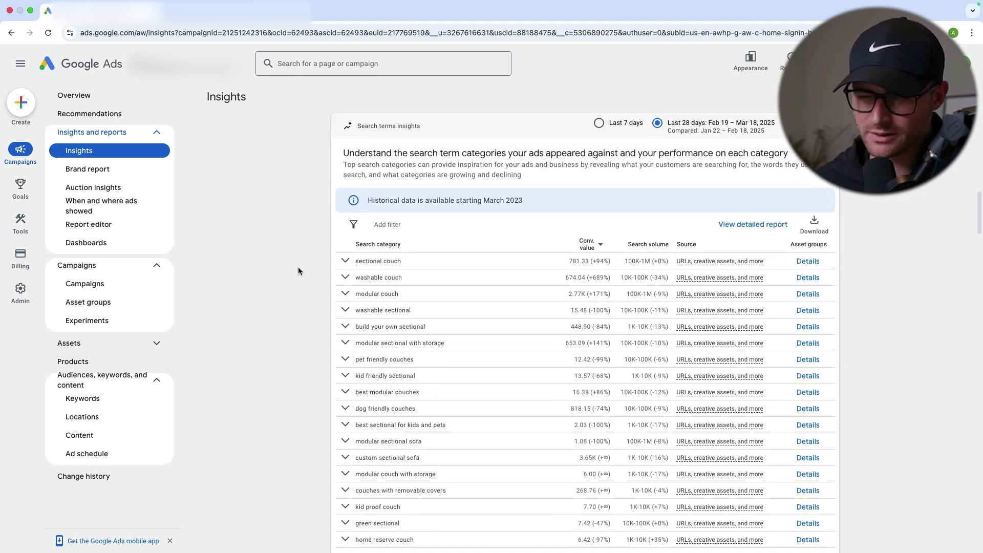
{"action": "scroll", "coordinate": [296, 269], "scroll_direction": "down", "scroll_amount": 1}
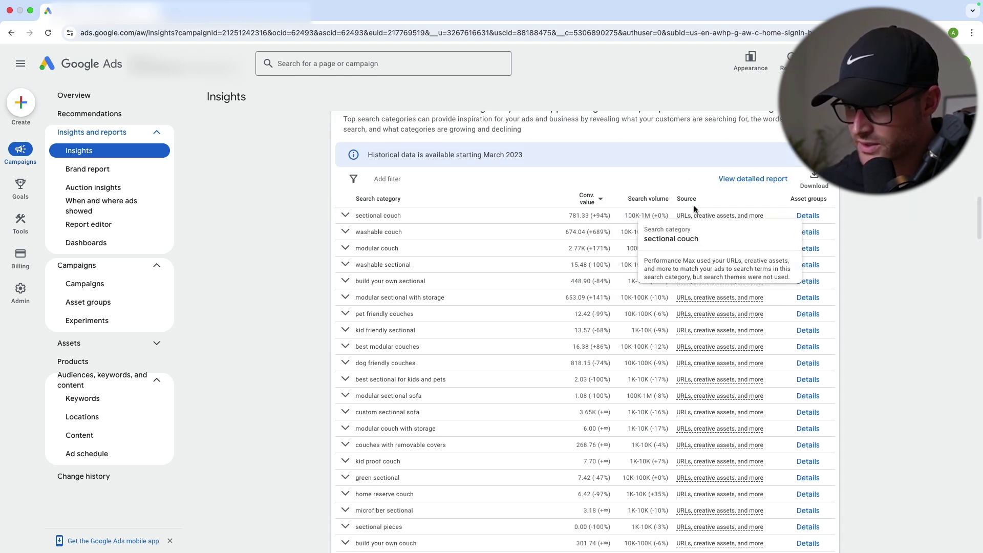
- Expand the "sectional couch" search category and examine the search terms grouped under it
{"action": "left_click", "coordinate": [345, 217]}
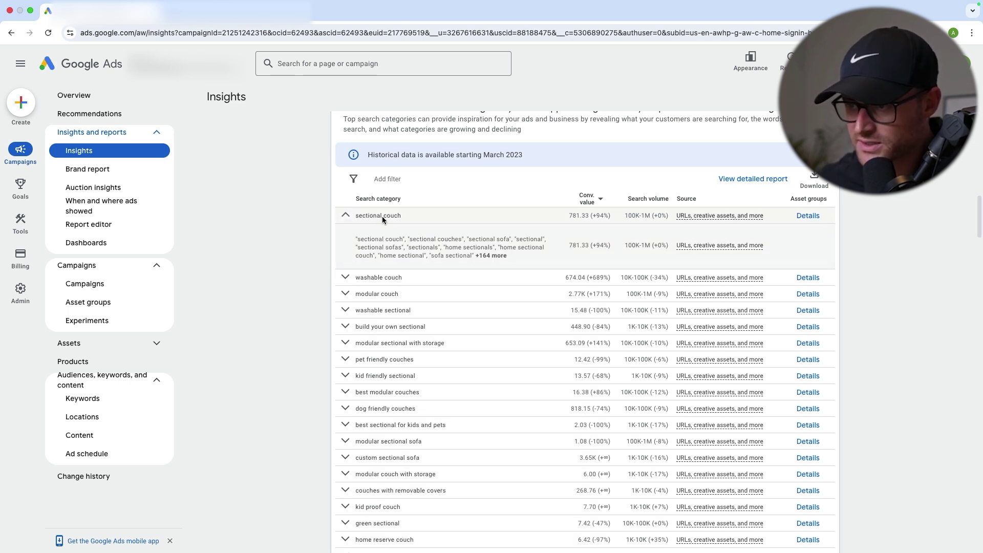
{"action": "left_click_drag", "start_coordinate": [362, 240], "coordinate": [499, 257]}
{"action": "left_click", "coordinate": [497, 258]}
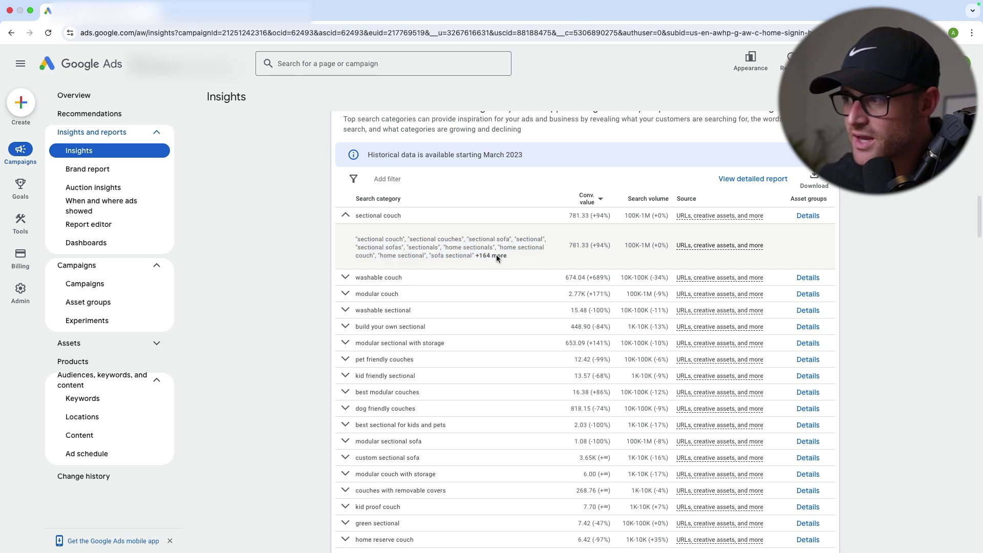
- Open the detailed search terms report and review the conversions, clicks and conversion value of each search category
{"action": "left_click", "coordinate": [734, 180]}
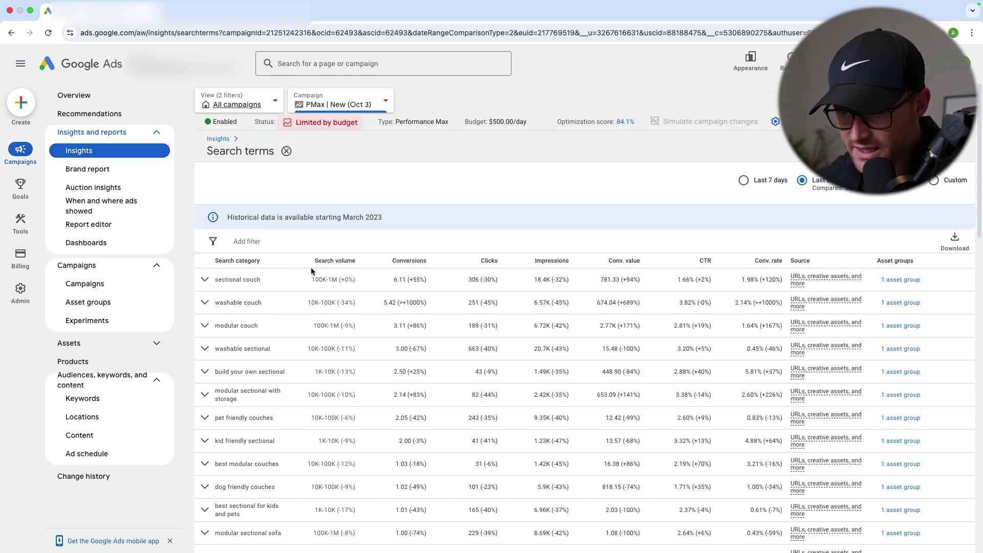
{"action": "scroll", "coordinate": [644, 362], "scroll_direction": "down", "scroll_amount": 2}
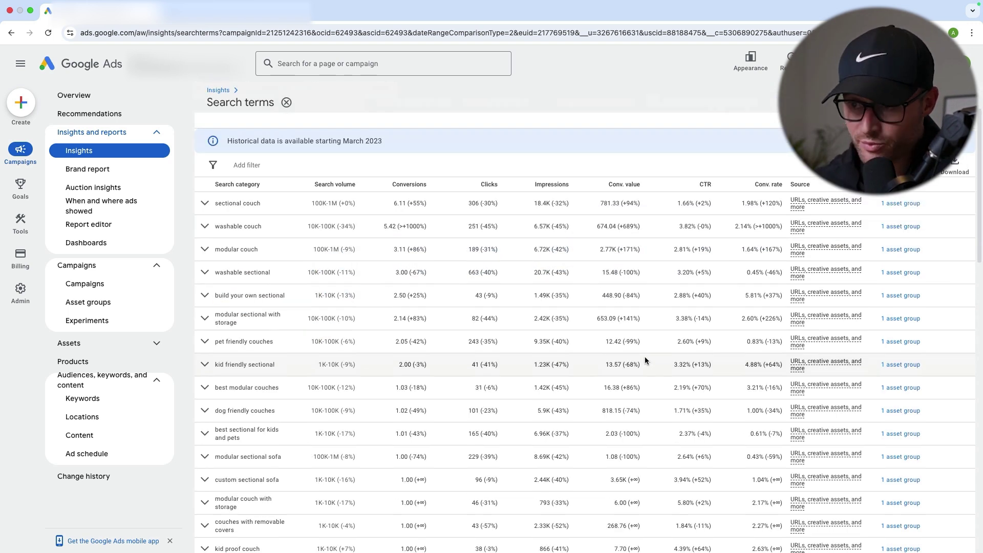
{"action": "scroll", "coordinate": [645, 357], "scroll_direction": "up", "scroll_amount": 1}
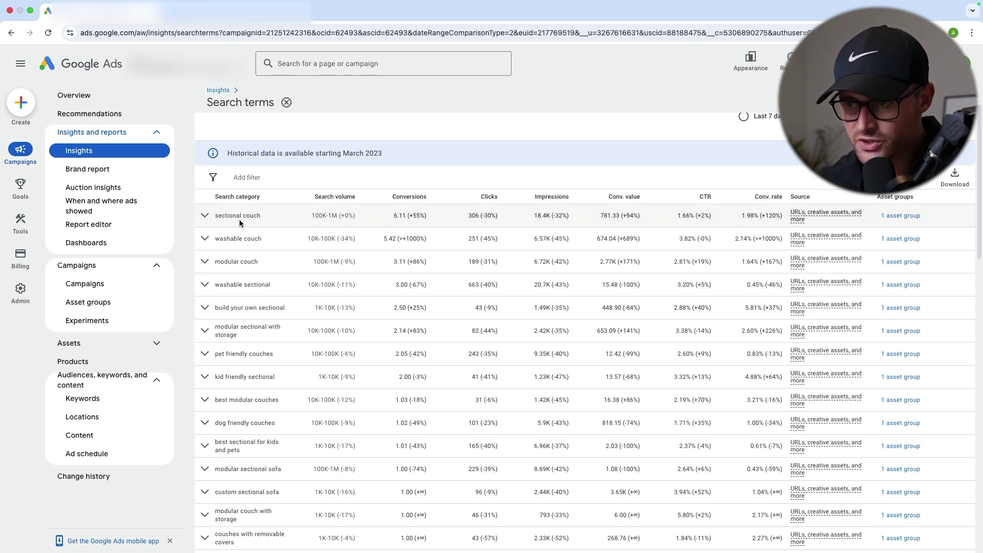
- Expand "sectional couch" in the detailed report to examine its individual search terms, and collapse it again
{"action": "left_click_drag", "start_coordinate": [222, 216], "coordinate": [261, 215]}
{"action": "left_click", "coordinate": [205, 216]}
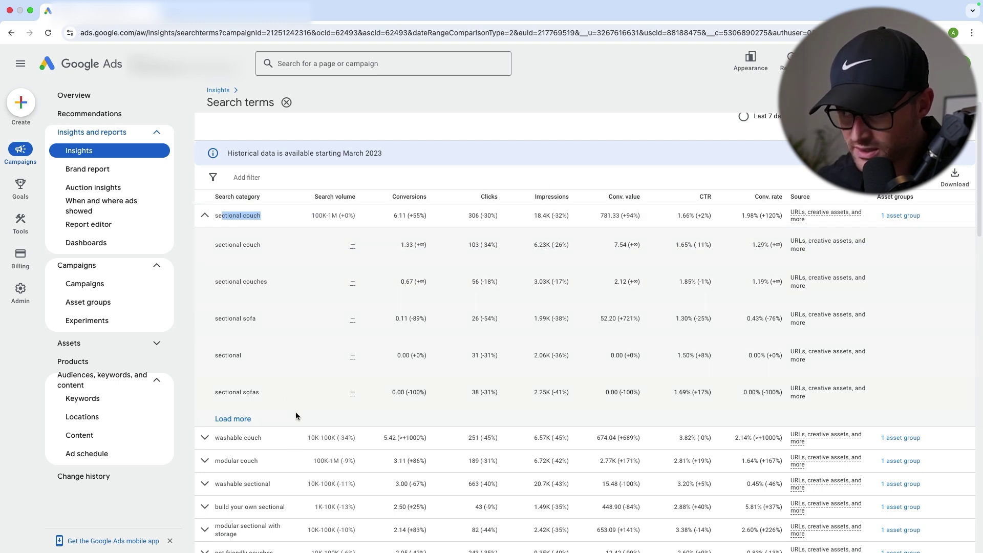
{"action": "scroll", "coordinate": [433, 364], "scroll_direction": "up", "scroll_amount": 2}
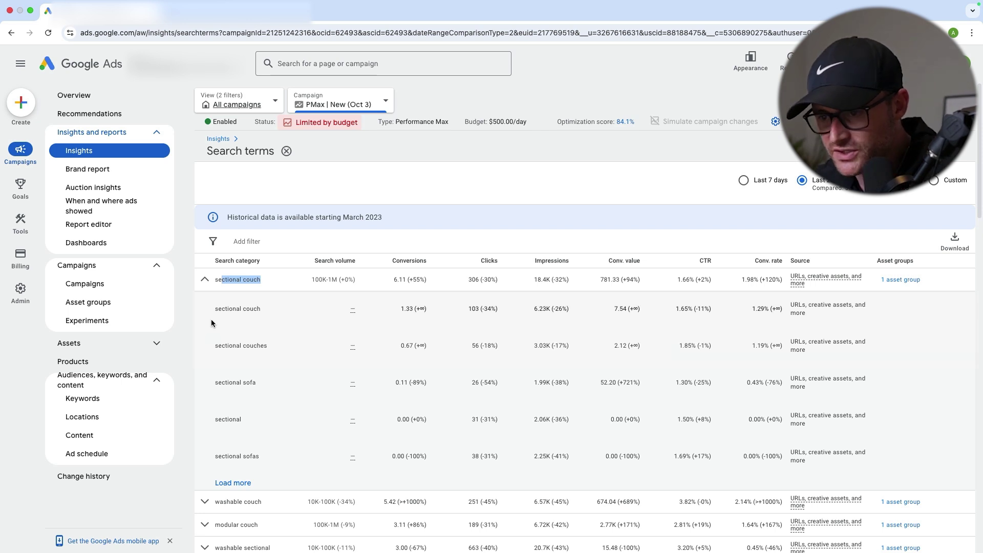
{"action": "left_click", "coordinate": [204, 279]}
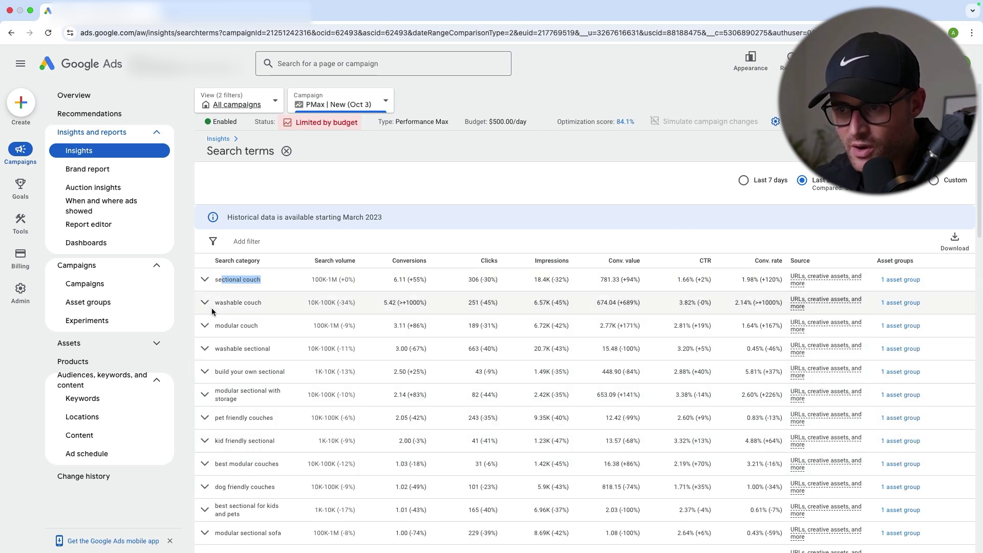
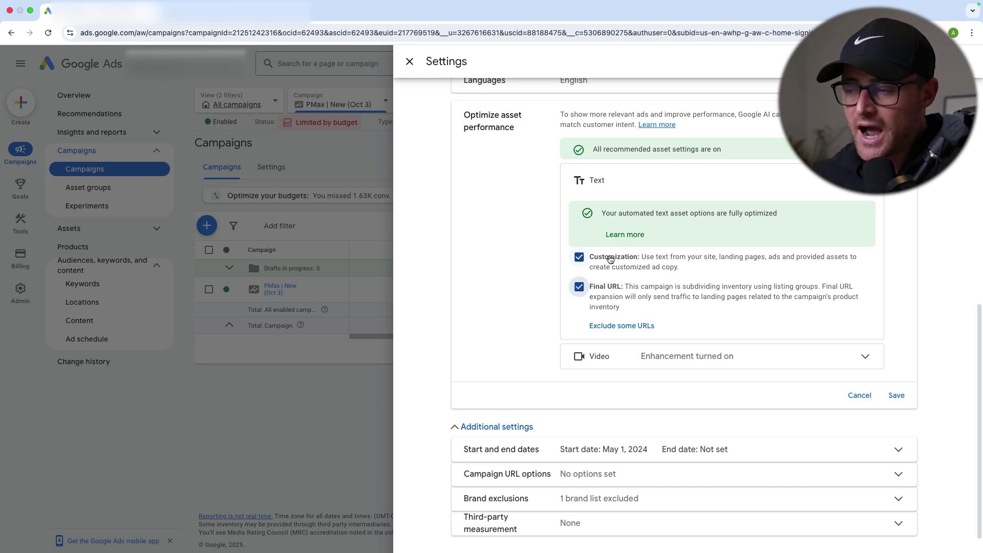
- Turn the text Customization and Final URL options off and back on in the campaign settings, and discard the changes
{"action": "left_click", "coordinate": [610, 260]}
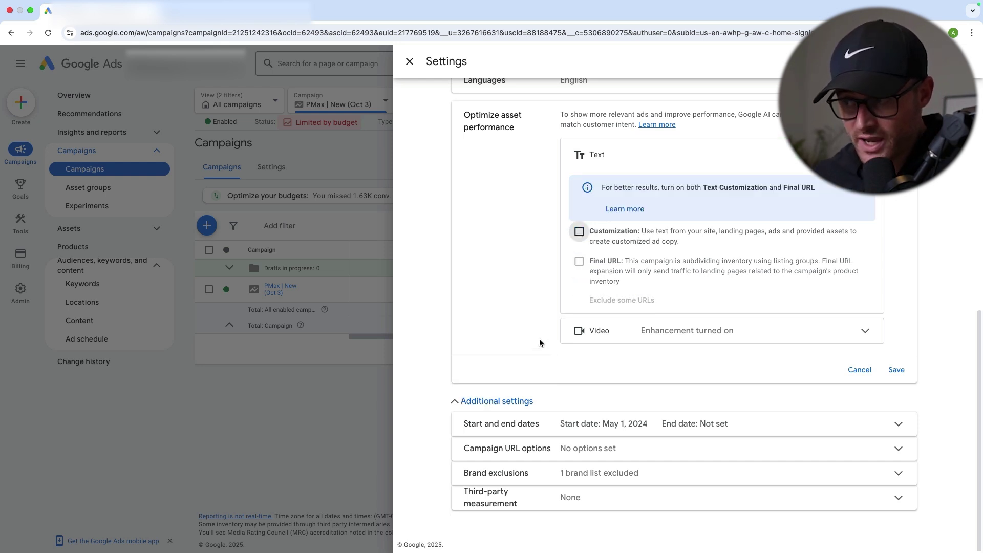
{"action": "left_click", "coordinate": [579, 232]}
{"action": "left_click", "coordinate": [590, 276]}
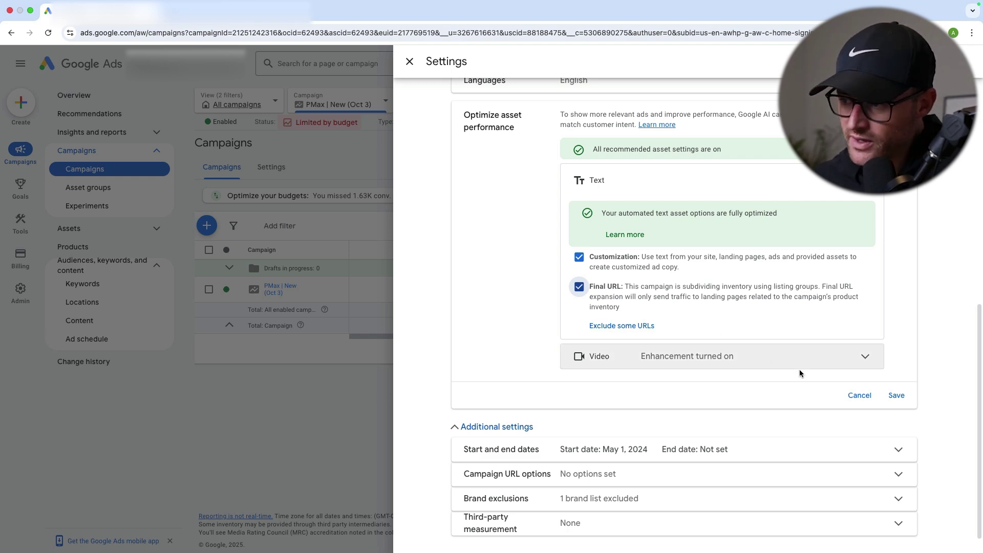
{"action": "left_click", "coordinate": [859, 395]}
- Open the asset group of the "PMax | New (Oct 3)" campaign for editing
{"action": "left_click", "coordinate": [261, 294]}
{"action": "left_click", "coordinate": [272, 288]}
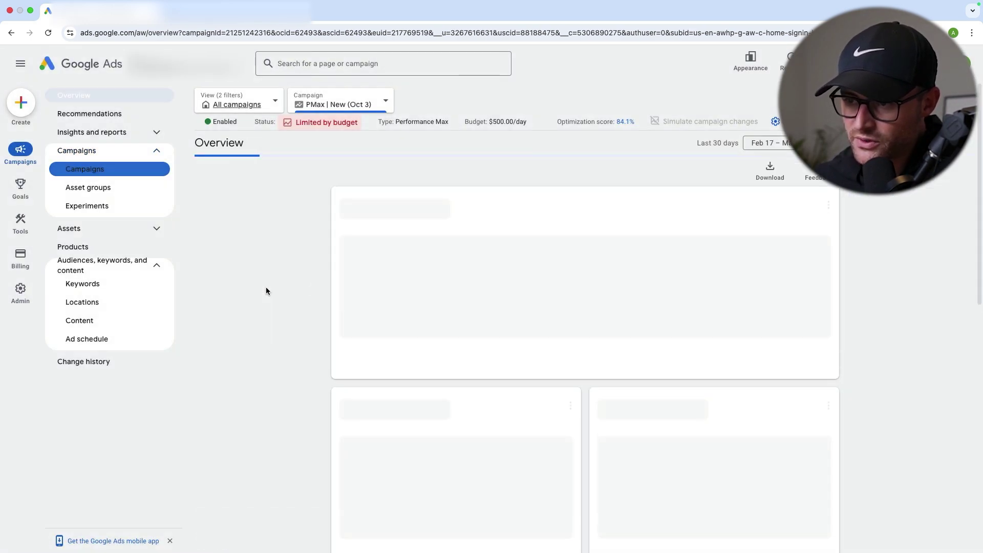
{"action": "left_click", "coordinate": [88, 187]}
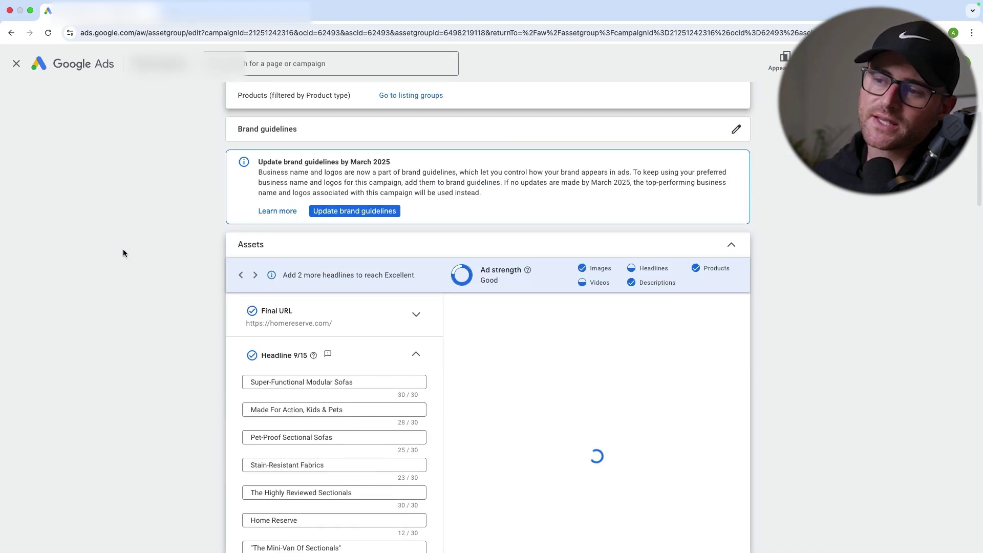
- Expand the Final URL section in the asset group's assets and select the whole URL in its field
{"action": "scroll", "coordinate": [140, 270], "scroll_direction": "down", "scroll_amount": 2}
{"action": "left_click", "coordinate": [433, 249]}
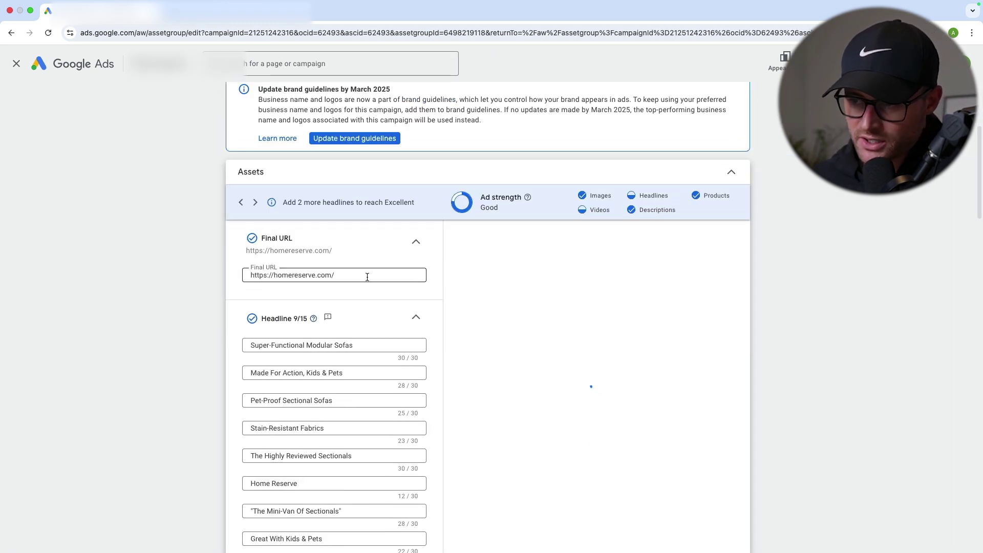
{"action": "left_click", "coordinate": [152, 214]}
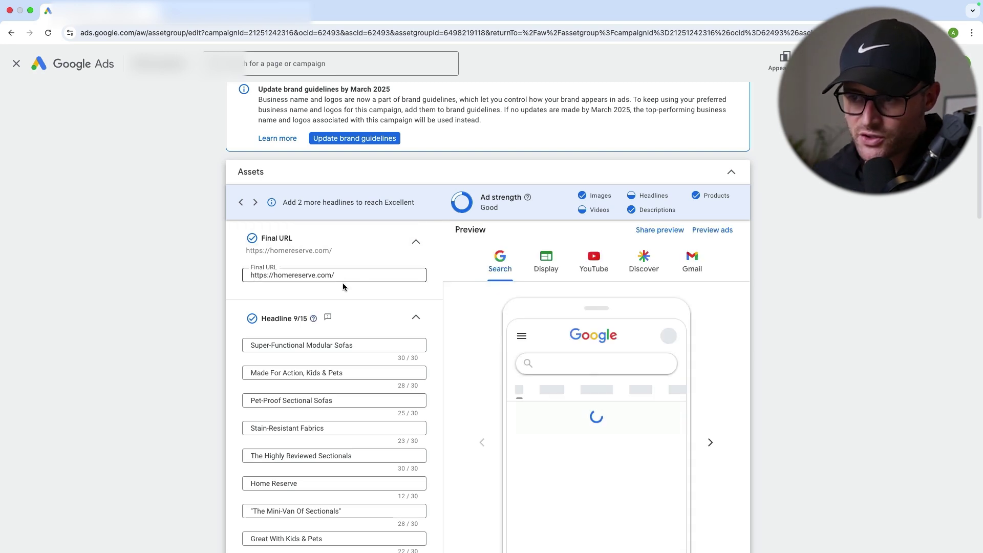
{"action": "left_click_drag", "start_coordinate": [358, 276], "coordinate": [258, 275]}
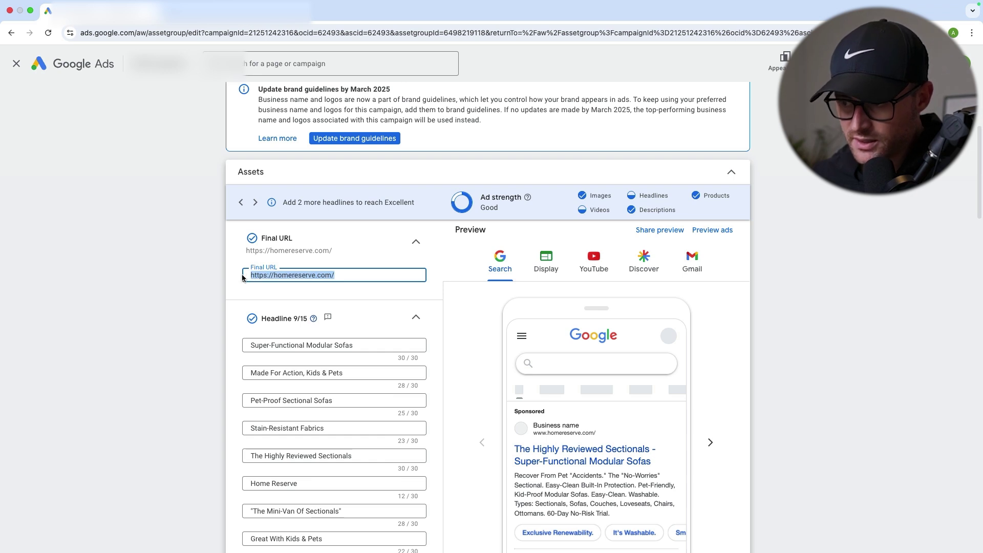
{"action": "left_click", "coordinate": [225, 275]}
{"action": "triple_click", "coordinate": [281, 271]}
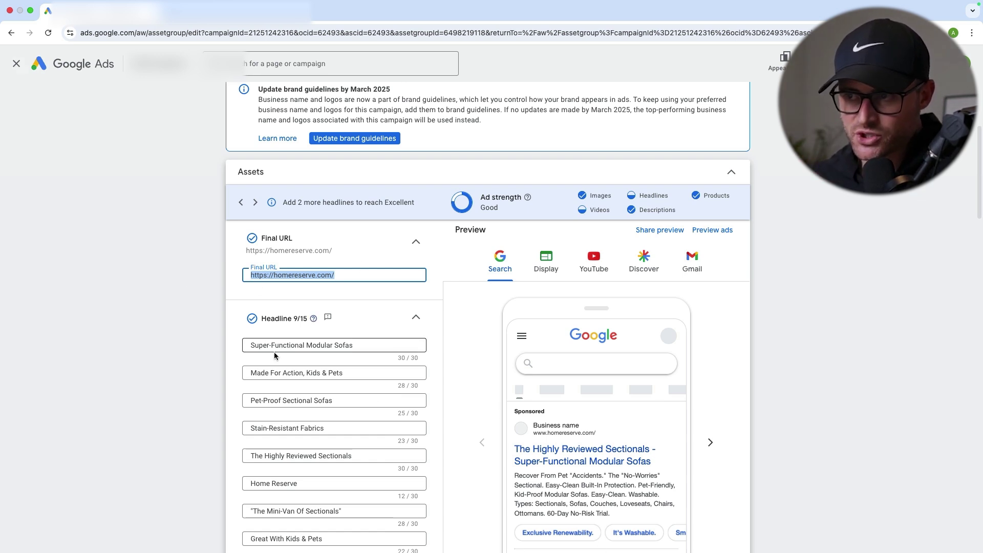
{"action": "triple_click", "coordinate": [269, 278]}
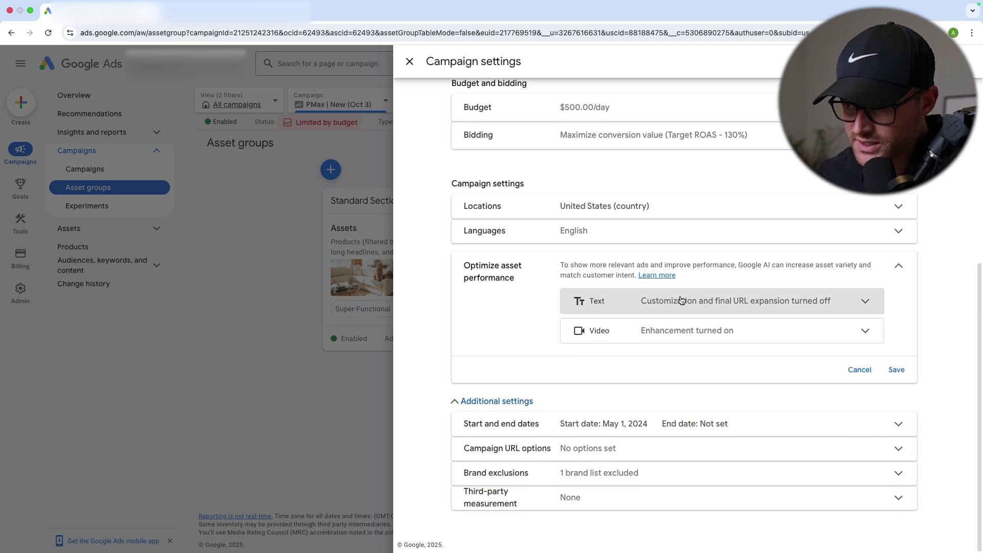
- Turn on the text Customization and Final URL options under the campaign's Optimize asset performance setting, and open the URL exclusions
{"action": "left_click", "coordinate": [681, 300]}
{"action": "scroll", "coordinate": [535, 313], "scroll_direction": "down", "scroll_amount": 3}
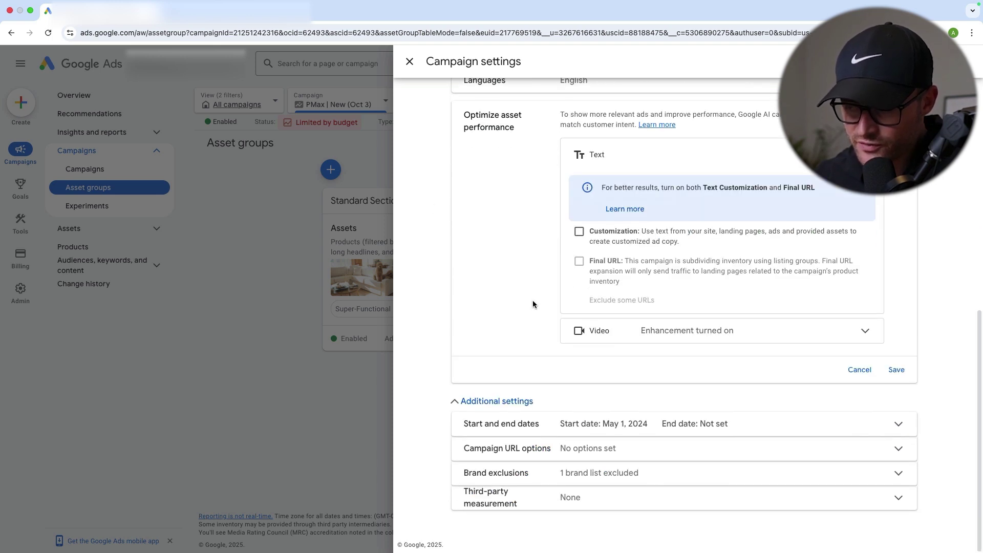
{"action": "left_click", "coordinate": [579, 241]}
{"action": "left_click", "coordinate": [611, 275]}
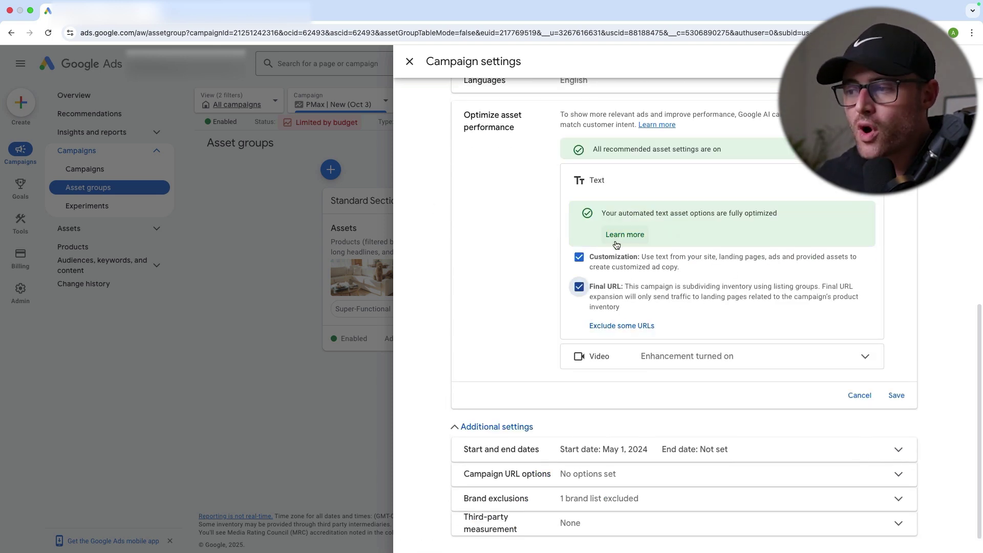
{"action": "left_click", "coordinate": [610, 328]}
{"action": "left_click", "coordinate": [559, 186]}
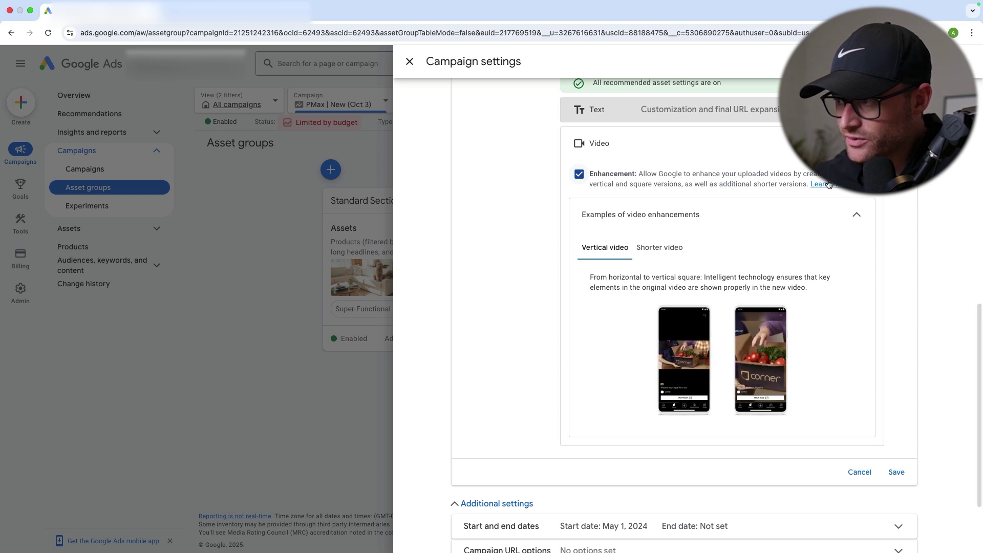
- View the shorter and vertical video enhancement examples, turn the video Enhancement option off and back on, and leave the asset optimization setting
{"action": "left_click", "coordinate": [660, 248]}
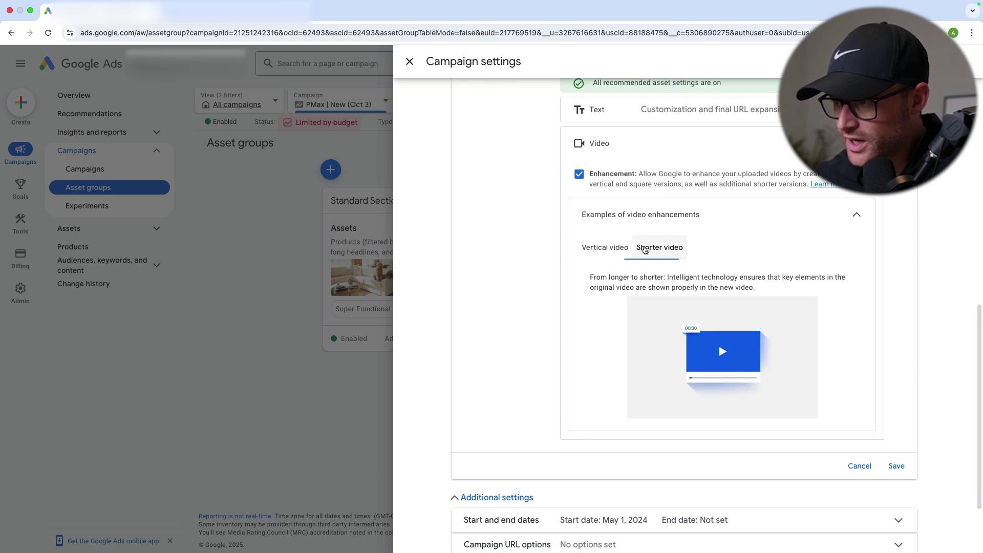
{"action": "left_click", "coordinate": [605, 247]}
{"action": "left_click", "coordinate": [579, 174]}
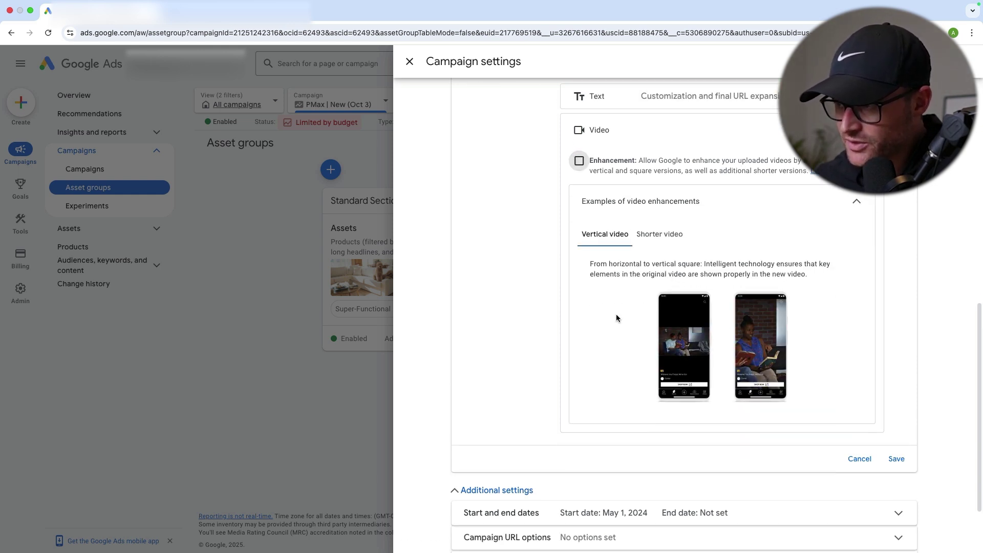
{"action": "left_click", "coordinate": [598, 168]}
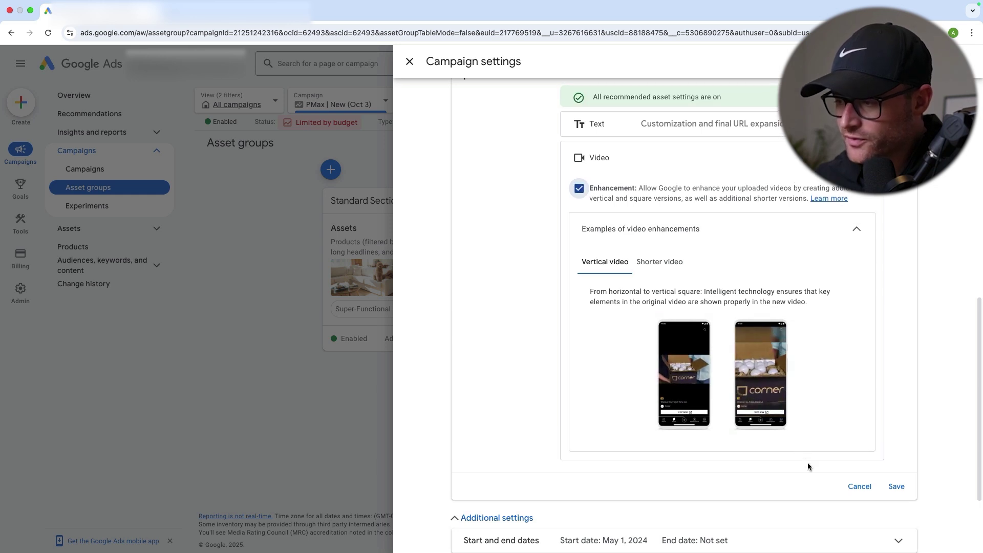
{"action": "left_click", "coordinate": [896, 485]}
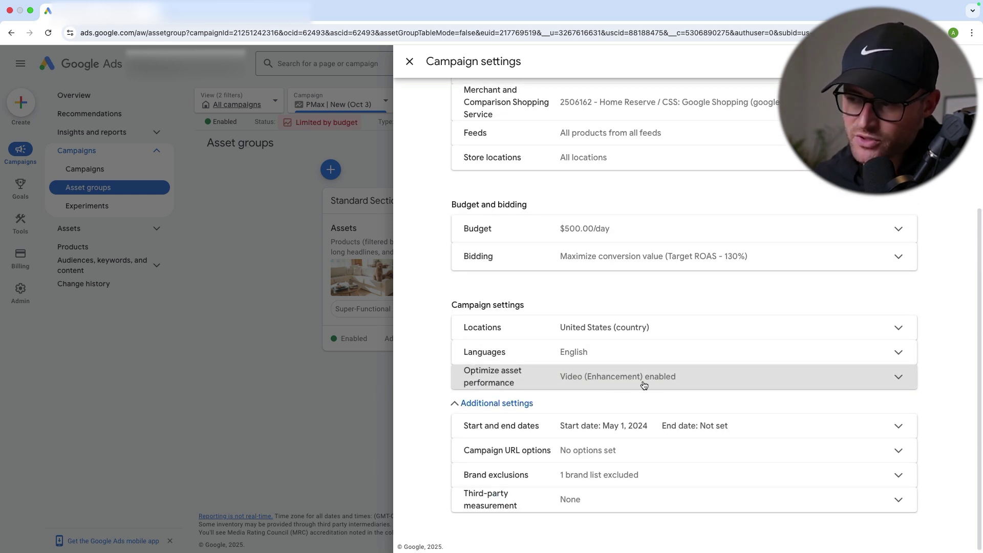
- Reopen Optimize asset performance, highlight the description of the text Customization option, and close the campaign settings
{"action": "left_click", "coordinate": [627, 392]}
{"action": "scroll", "coordinate": [751, 305], "scroll_direction": "down", "scroll_amount": 2}
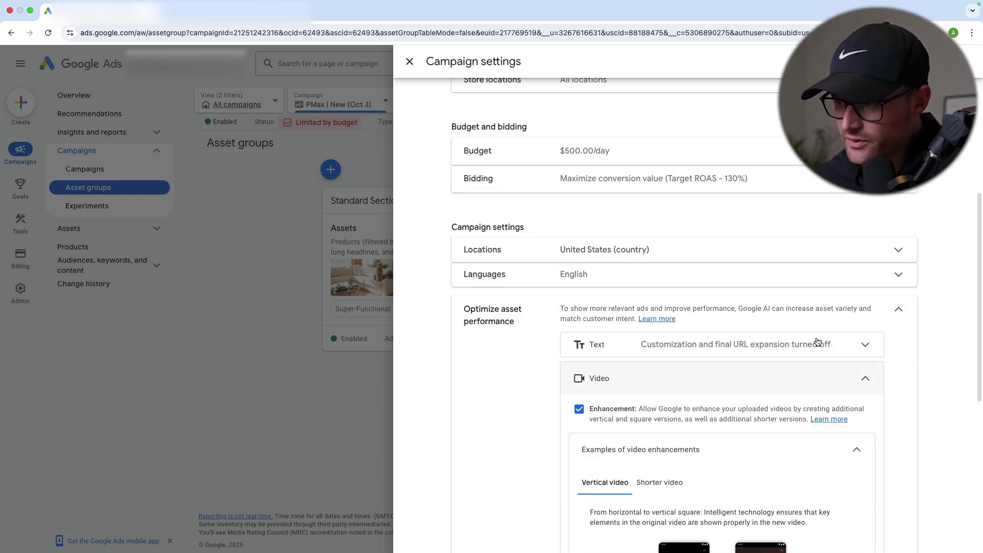
{"action": "scroll", "coordinate": [758, 287], "scroll_direction": "down", "scroll_amount": 2}
{"action": "left_click", "coordinate": [683, 248]}
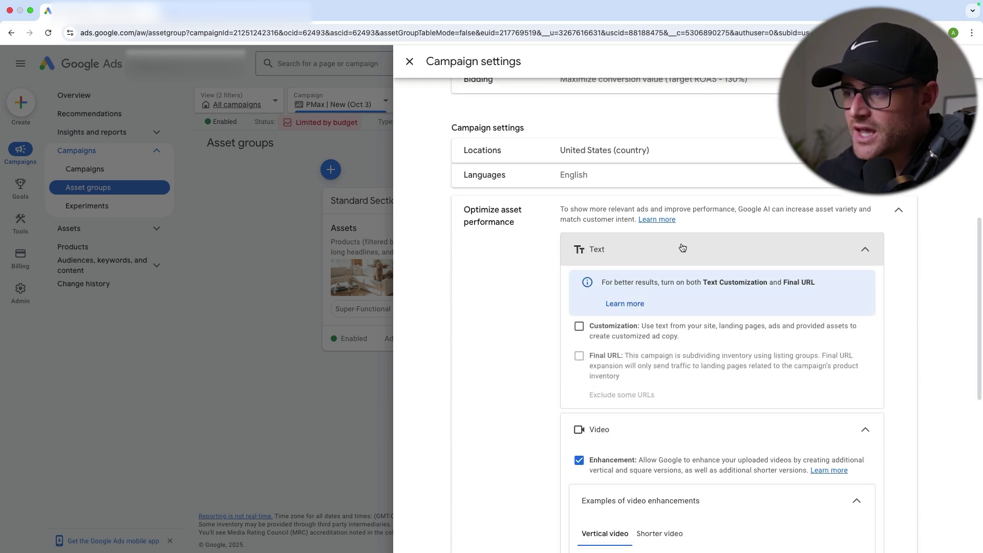
{"action": "left_click", "coordinate": [579, 326]}
{"action": "left_click_drag", "start_coordinate": [685, 350], "coordinate": [646, 335]}
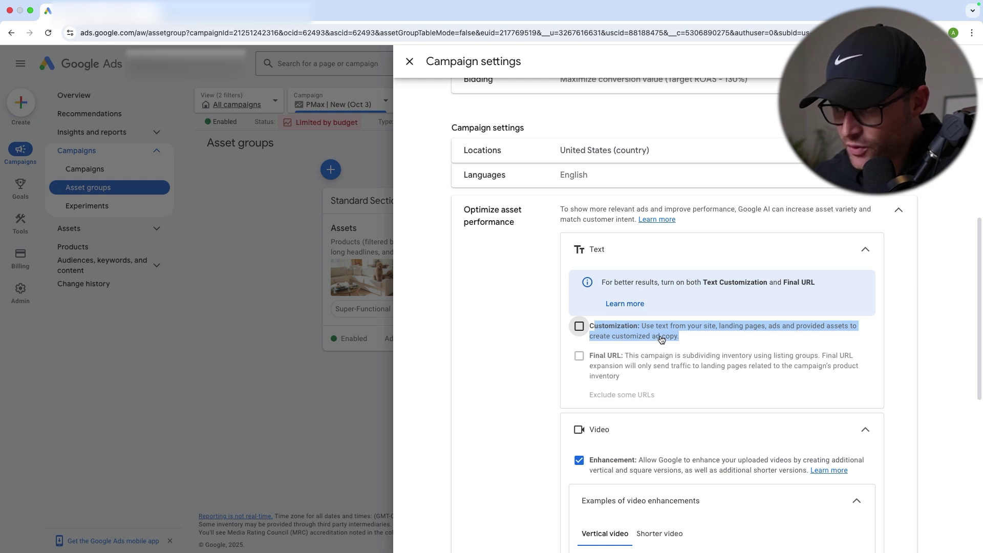
{"action": "left_click", "coordinate": [409, 62]}
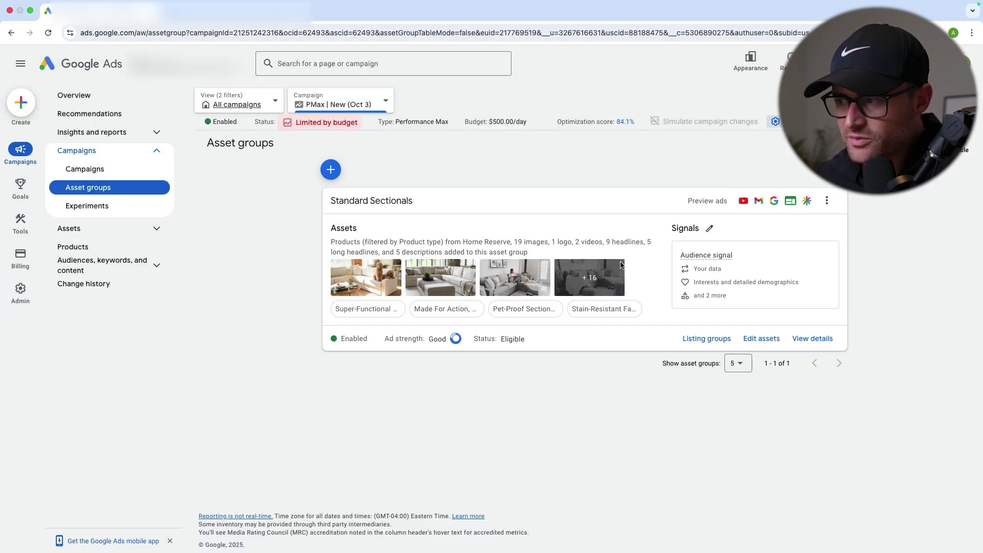
- Open the details of the Standard Sectionals asset group and examine each asset's type, performance rating and source
{"action": "left_click", "coordinate": [812, 339]}
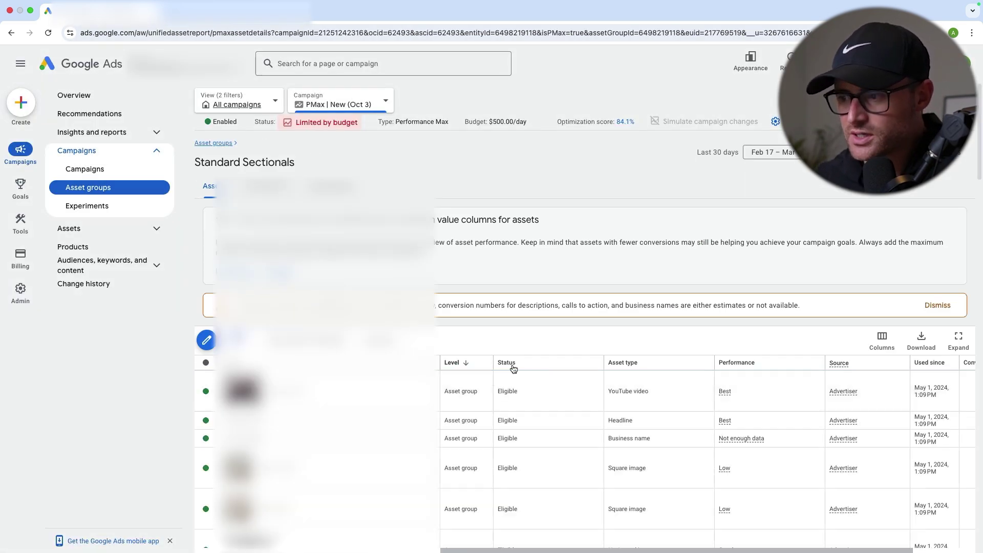
{"action": "scroll", "coordinate": [507, 361], "scroll_direction": "down", "scroll_amount": 5}
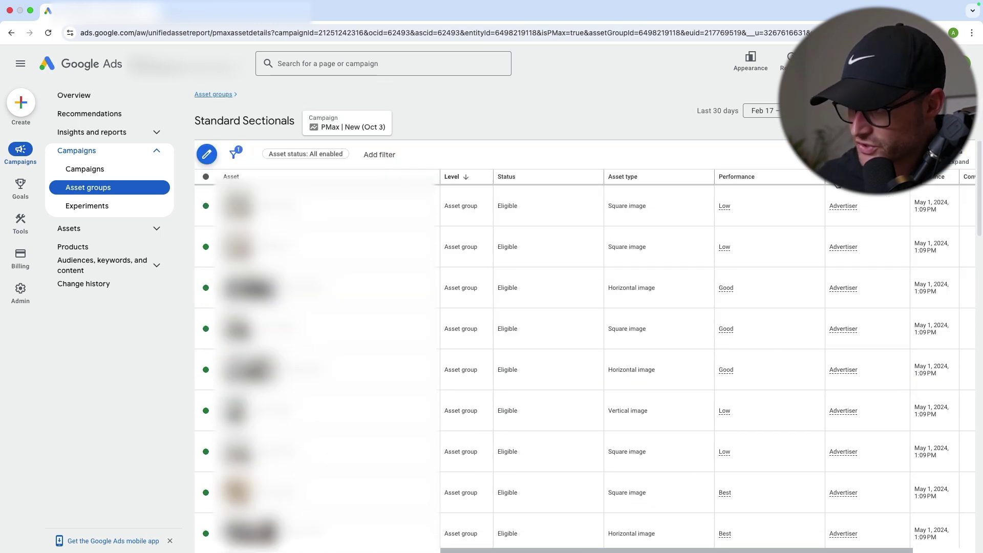
{"action": "scroll", "coordinate": [852, 218], "scroll_direction": "down", "scroll_amount": 5}
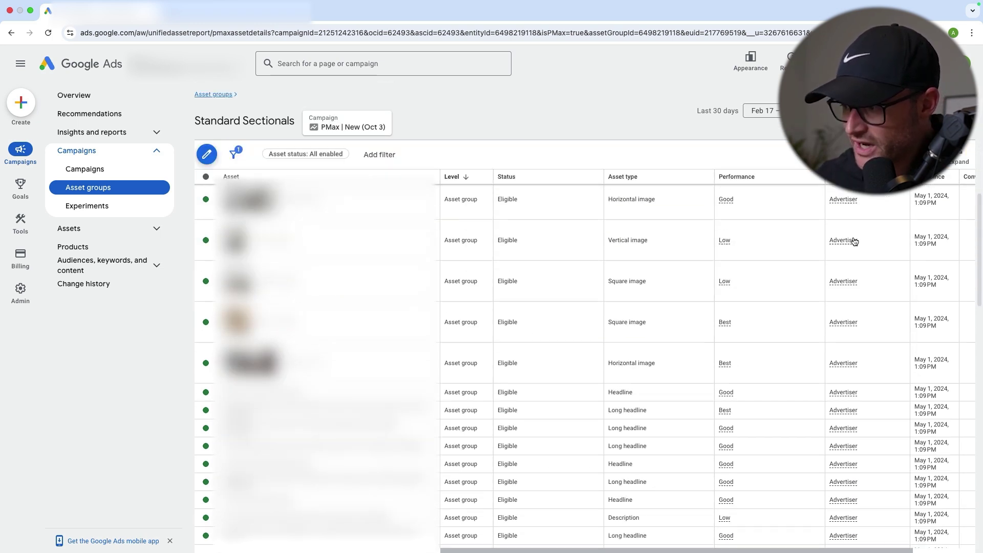
{"action": "scroll", "coordinate": [853, 243], "scroll_direction": "down", "scroll_amount": 10}
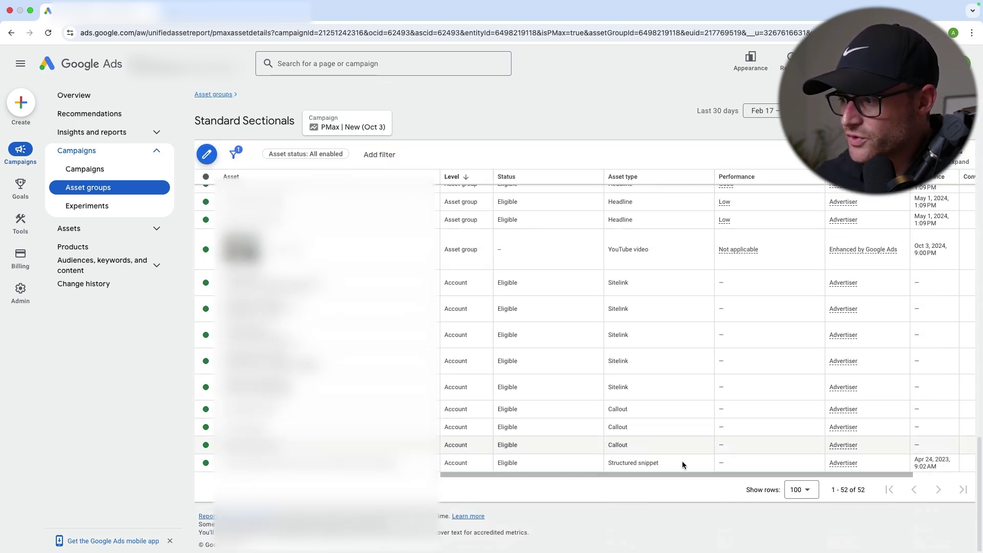
- Examine the conversions and conversion value of the Standard Sectionals assets and compare them with each asset's type and performance rating
{"action": "scroll", "coordinate": [662, 474], "scroll_direction": "right", "scroll_amount": 3}
{"action": "scroll", "coordinate": [742, 374], "scroll_direction": "up", "scroll_amount": 5}
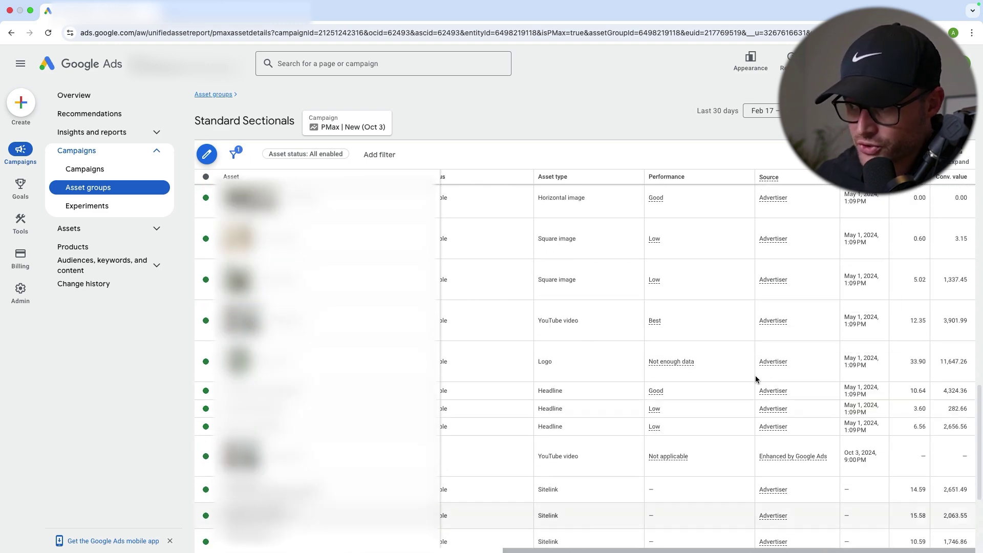
{"action": "scroll", "coordinate": [694, 317], "scroll_direction": "up", "scroll_amount": 10}
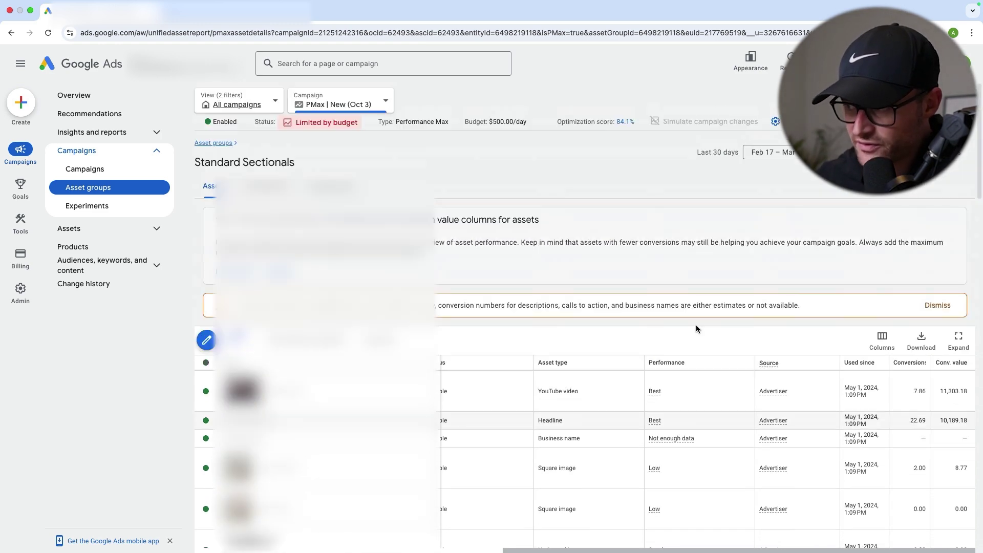
{"action": "scroll", "coordinate": [729, 364], "scroll_direction": "down", "scroll_amount": 5}
{"action": "scroll", "coordinate": [739, 302], "scroll_direction": "up", "scroll_amount": 4}
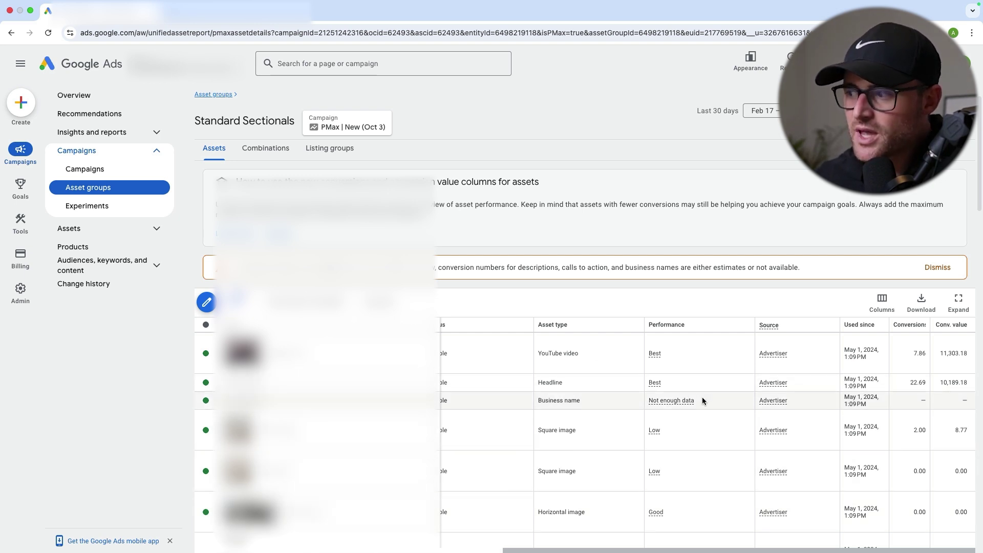
{"action": "scroll", "coordinate": [685, 404], "scroll_direction": "down", "scroll_amount": 2}
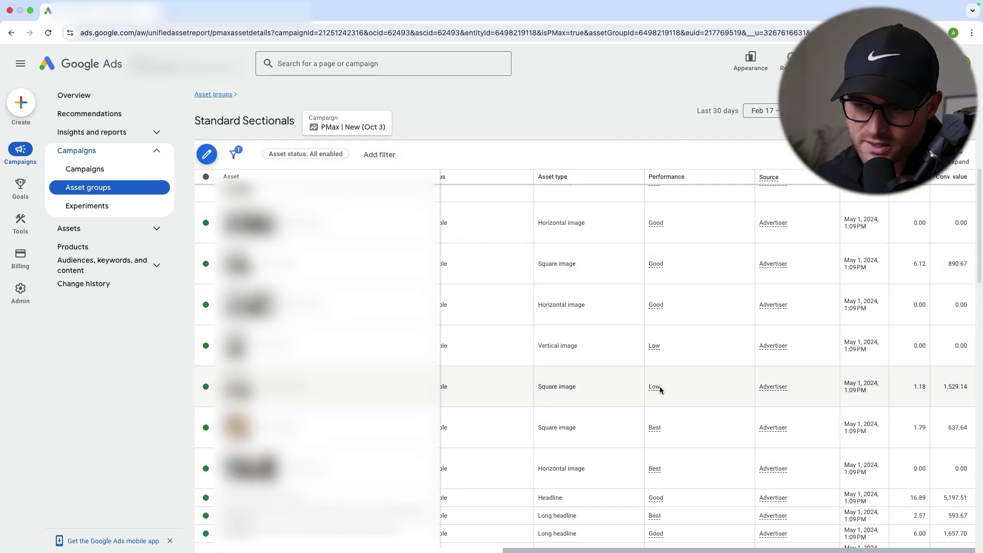
{"action": "scroll", "coordinate": [660, 390], "scroll_direction": "up", "scroll_amount": 10}
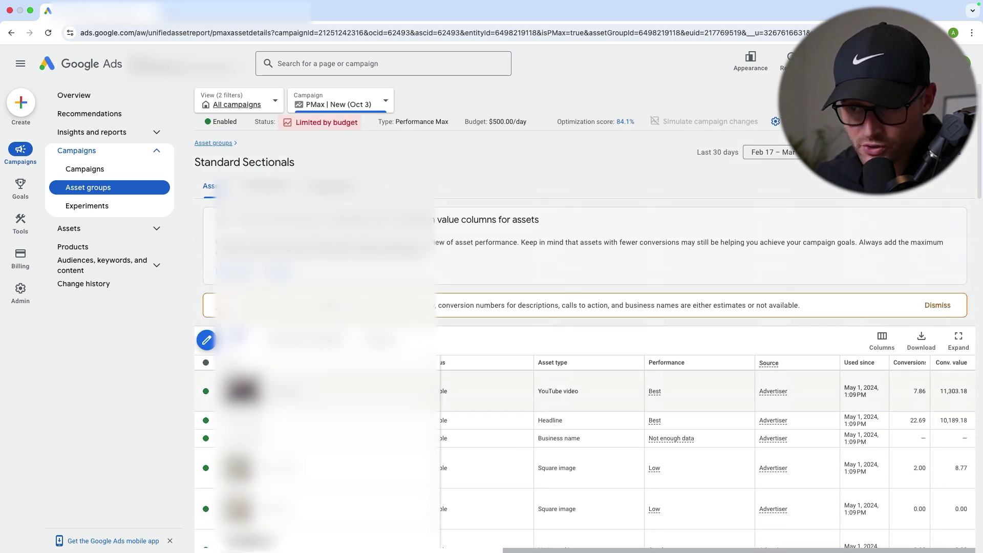
{"action": "double_click", "coordinate": [556, 390]}
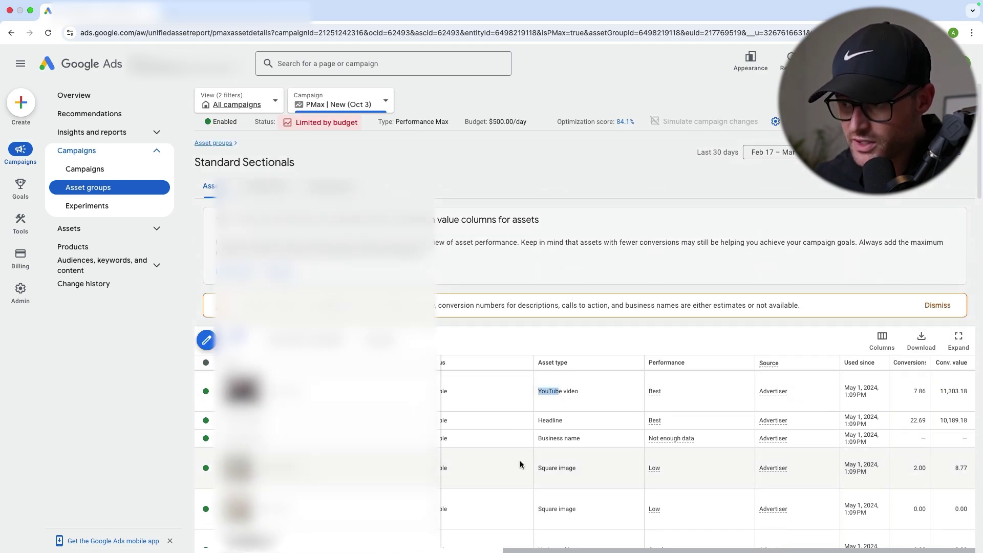
{"action": "scroll", "coordinate": [560, 406], "scroll_direction": "down", "scroll_amount": 11}
{"action": "scroll", "coordinate": [566, 397], "scroll_direction": "down", "scroll_amount": 6}
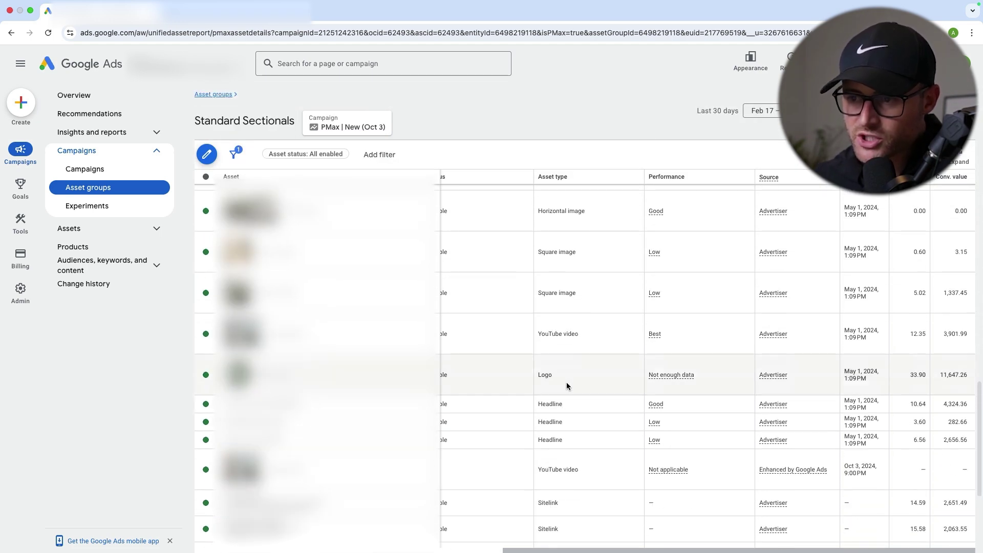
{"action": "scroll", "coordinate": [557, 388], "scroll_direction": "down", "scroll_amount": 5}
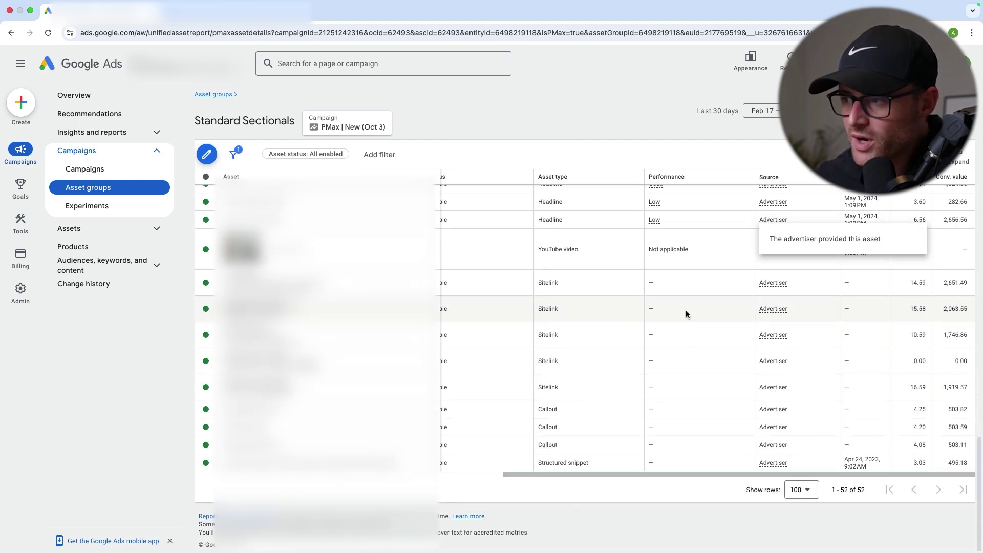
{"action": "scroll", "coordinate": [700, 318], "scroll_direction": "up", "scroll_amount": 20}
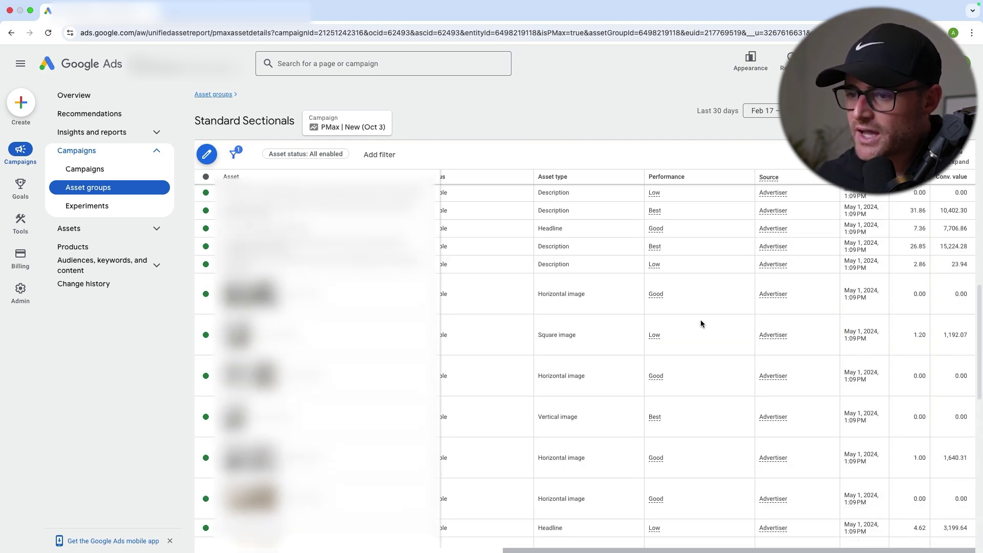
{"action": "scroll", "coordinate": [697, 345], "scroll_direction": "up", "scroll_amount": 2}
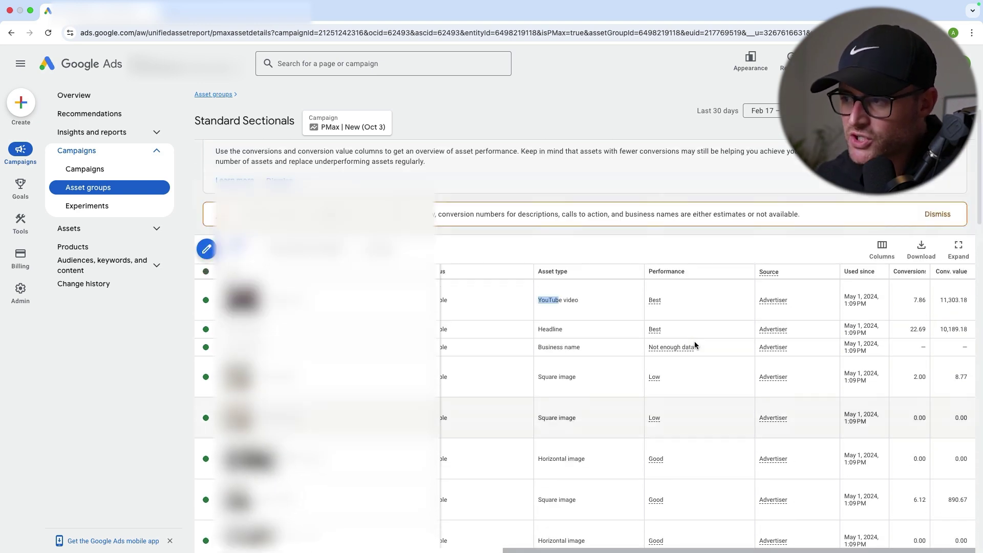
{"action": "scroll", "coordinate": [602, 370], "scroll_direction": "down", "scroll_amount": 8}
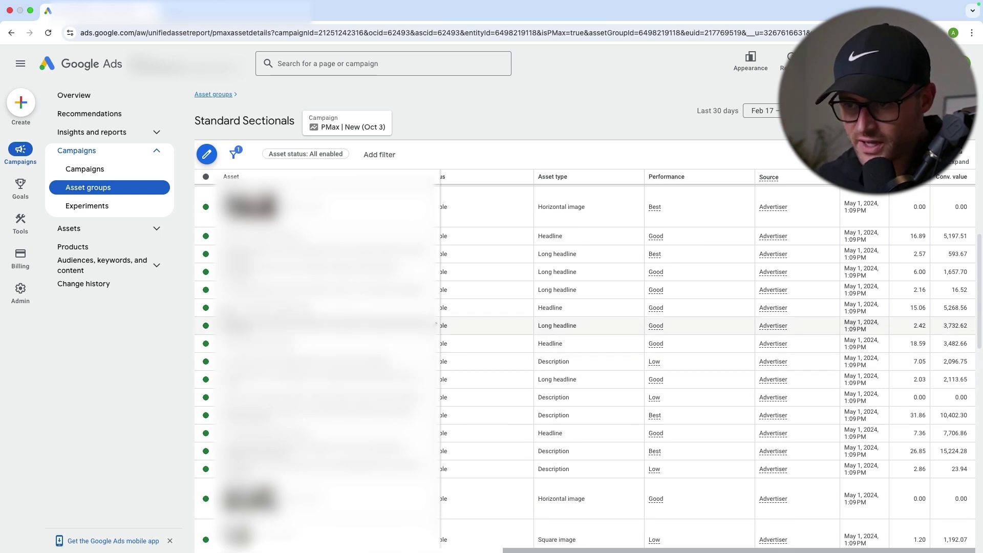
{"action": "scroll", "coordinate": [564, 326], "scroll_direction": "down", "scroll_amount": 5}
{"action": "scroll", "coordinate": [564, 325], "scroll_direction": "up", "scroll_amount": 5}
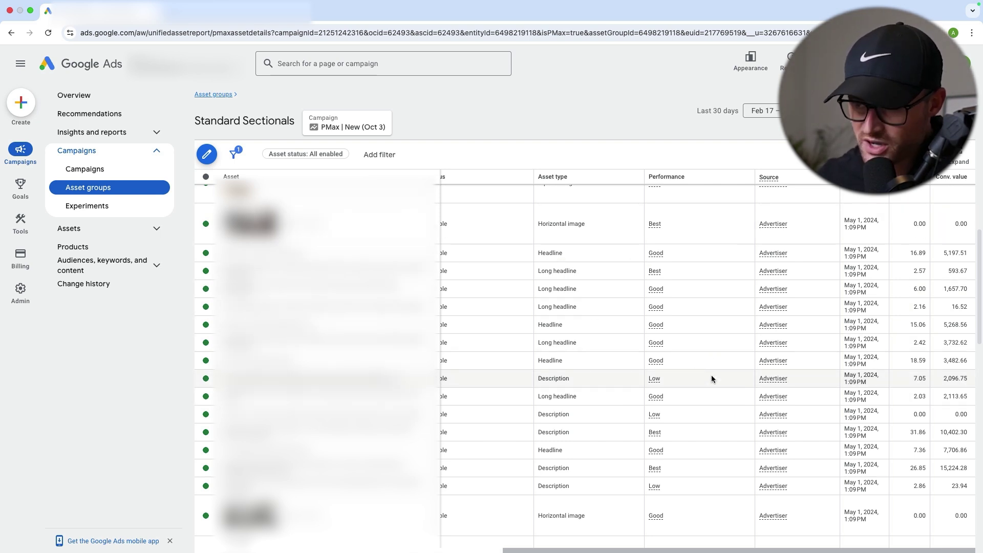
{"action": "scroll", "coordinate": [635, 324], "scroll_direction": "up", "scroll_amount": 10}
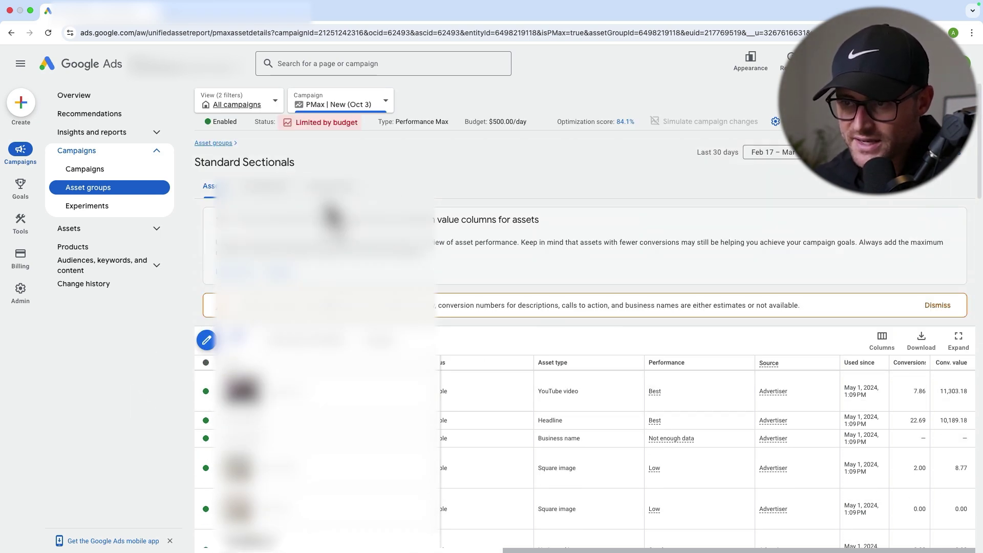
- Turn on the text Customization and Final URL options under Optimize asset performance in the settings of the "PMax | New (Oct 3)" campaign
{"action": "scroll", "coordinate": [506, 462], "scroll_direction": "down", "scroll_amount": 8}
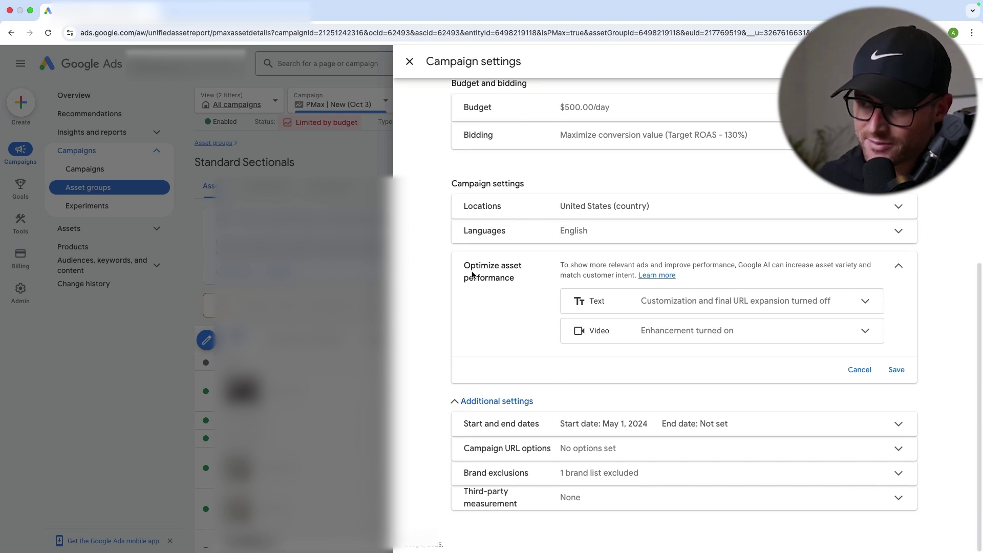
{"action": "left_click", "coordinate": [600, 305]}
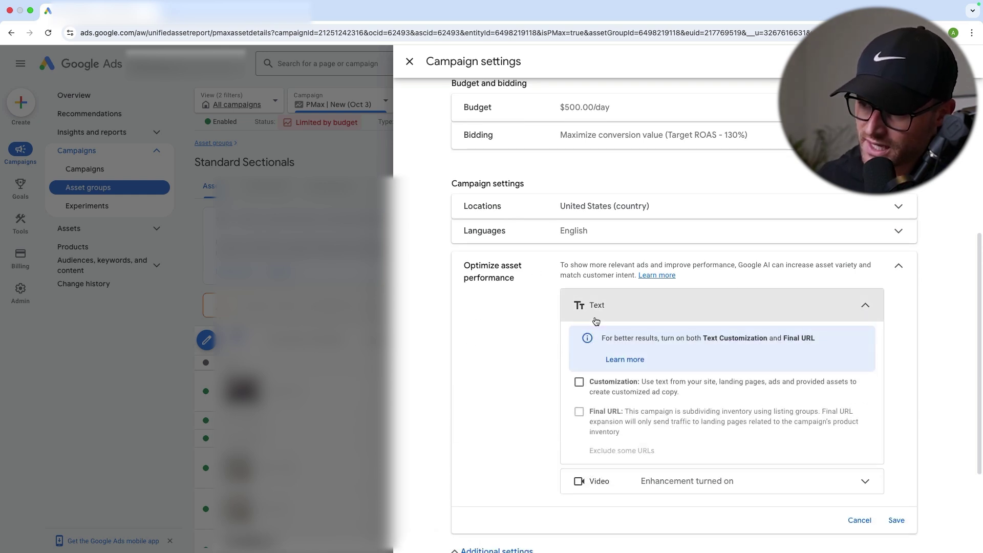
{"action": "left_click", "coordinate": [616, 392]}
{"action": "left_click", "coordinate": [579, 411]}
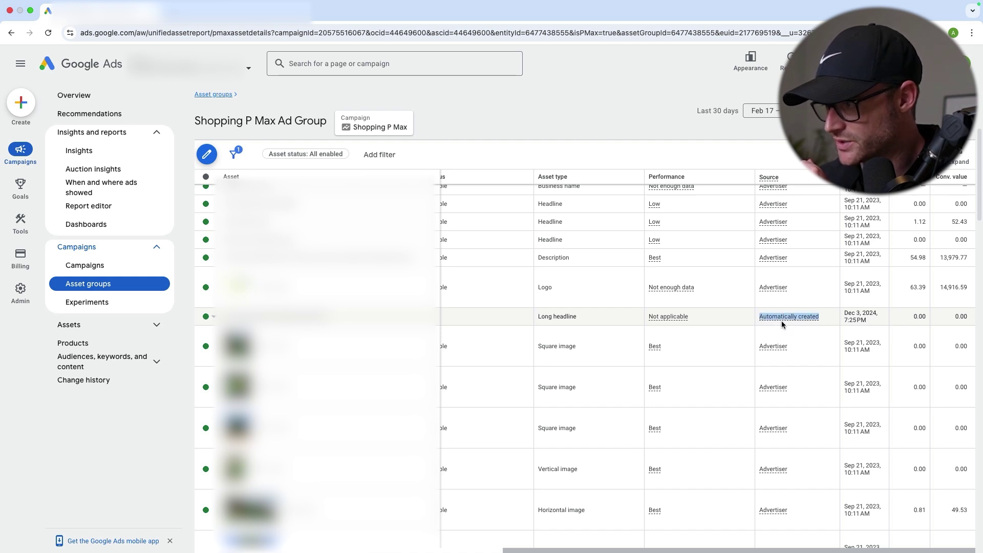
- Examine the assets of the Shopping P Max Ad Group for entries whose source is "Automatically created"
{"action": "scroll", "coordinate": [783, 313], "scroll_direction": "up", "scroll_amount": 3}
{"action": "scroll", "coordinate": [799, 302], "scroll_direction": "down", "scroll_amount": 7}
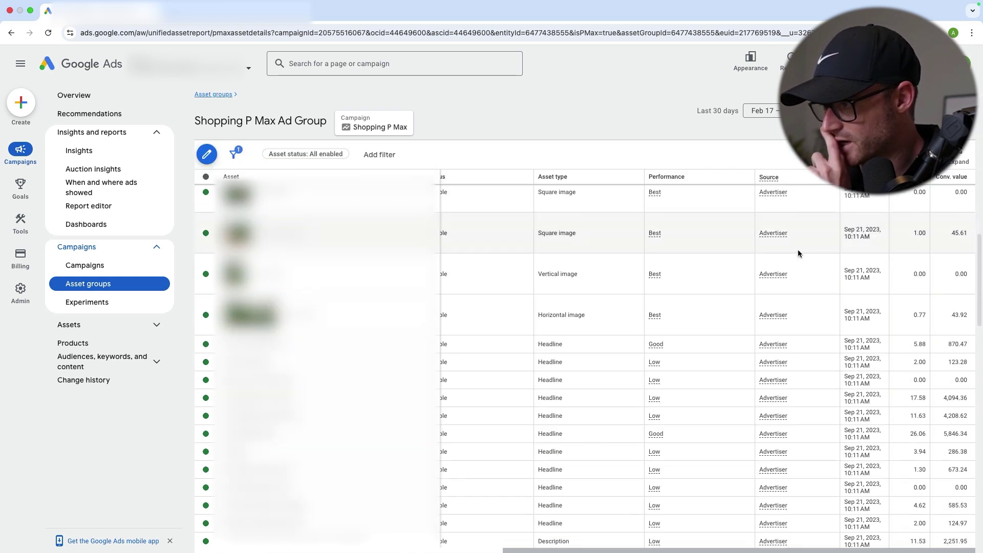
{"action": "scroll", "coordinate": [797, 251], "scroll_direction": "down", "scroll_amount": 10}
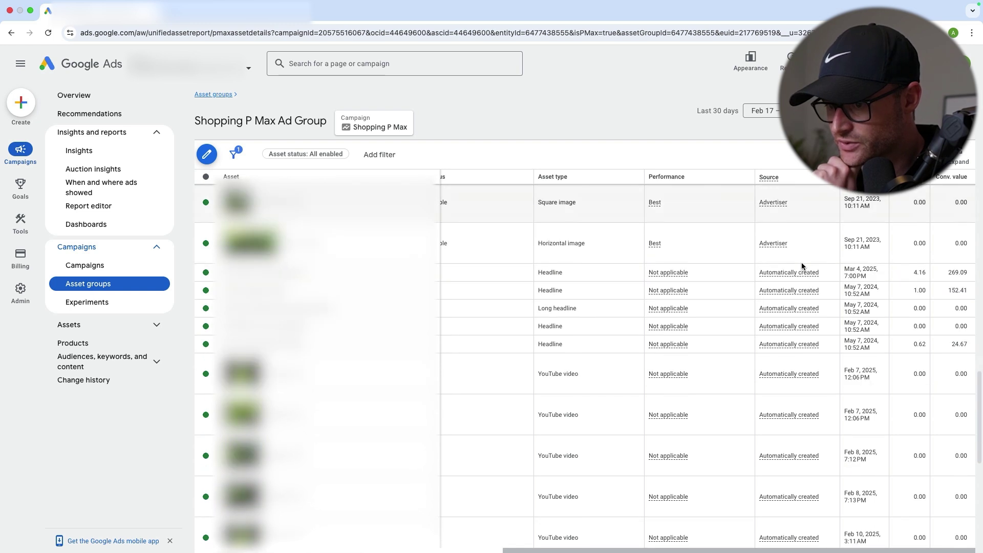
{"action": "scroll", "coordinate": [801, 262], "scroll_direction": "down", "scroll_amount": 1}
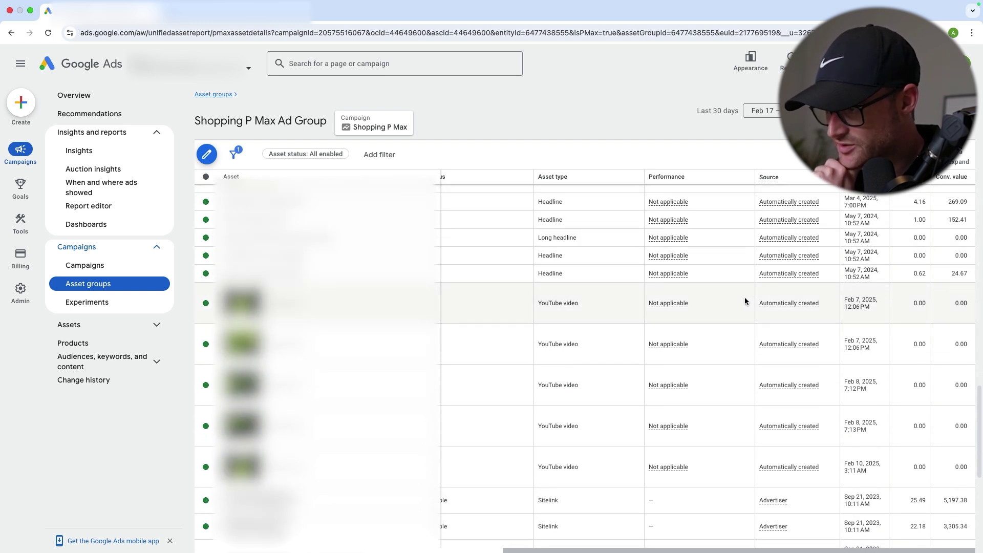
- Examine the automatically created headlines and YouTube videos among the Shopping P Max Ad Group assets, including the status options of one entry
{"action": "left_click_drag", "start_coordinate": [805, 307], "coordinate": [819, 305]}
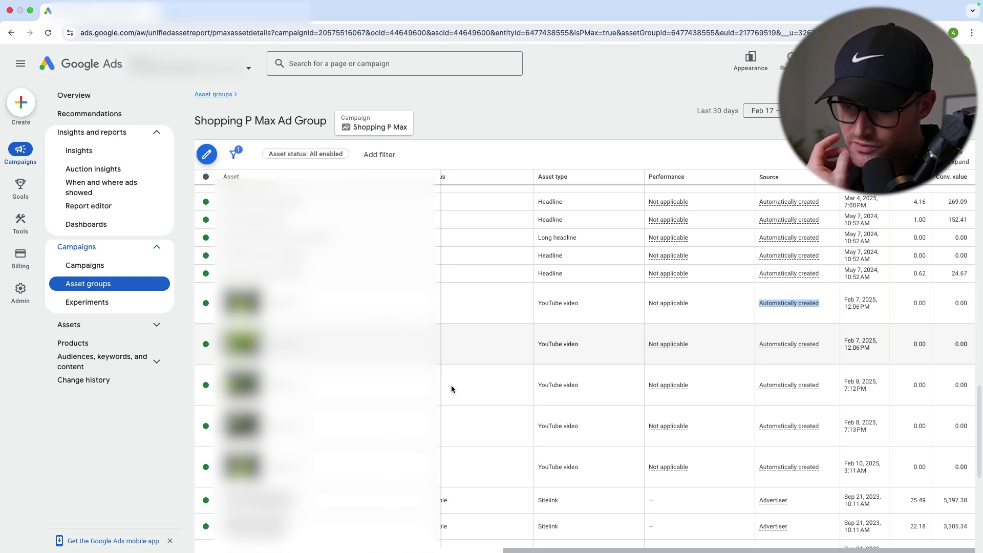
{"action": "scroll", "coordinate": [251, 382], "scroll_direction": "up", "scroll_amount": 1}
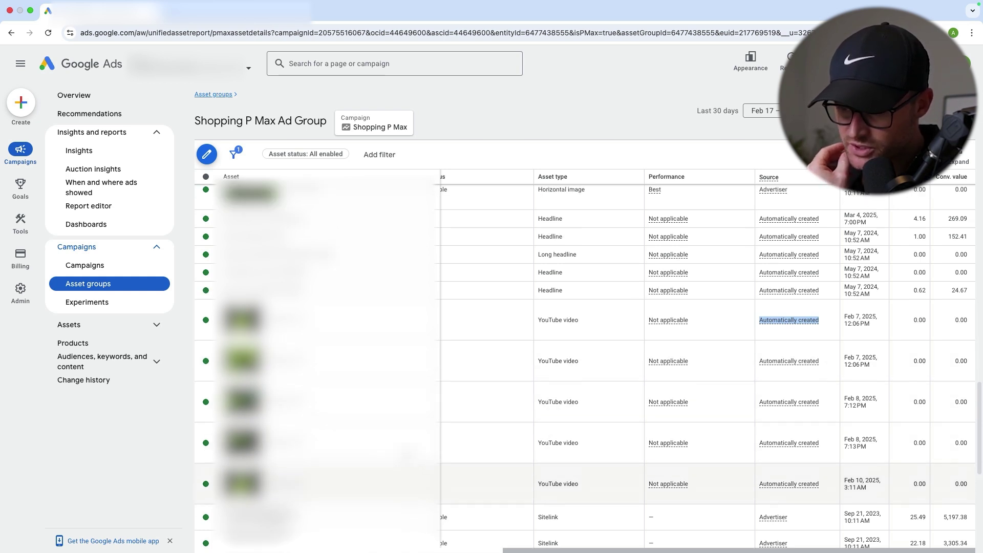
{"action": "left_click", "coordinate": [250, 379]}
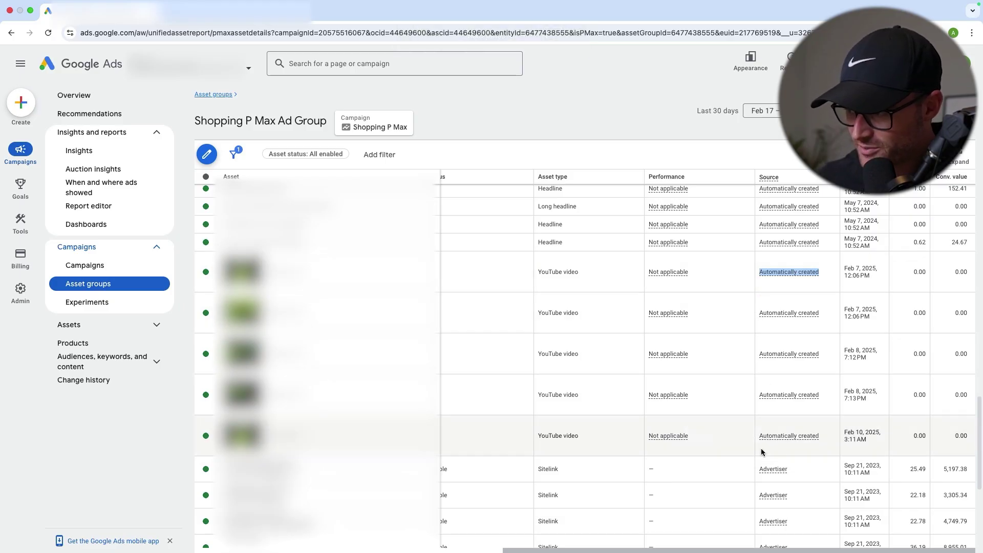
{"action": "scroll", "coordinate": [766, 256], "scroll_direction": "up", "scroll_amount": 10}
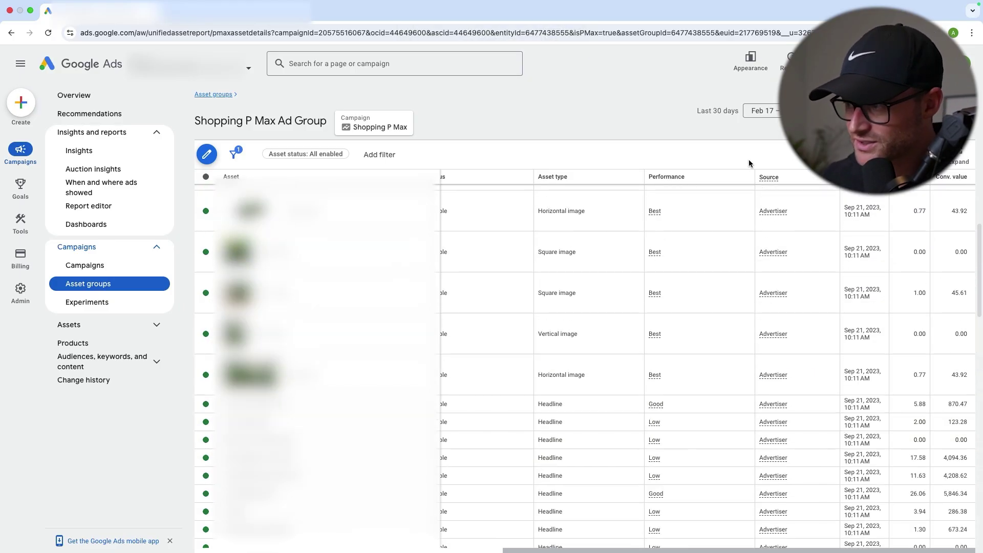
{"action": "scroll", "coordinate": [758, 265], "scroll_direction": "up", "scroll_amount": 5}
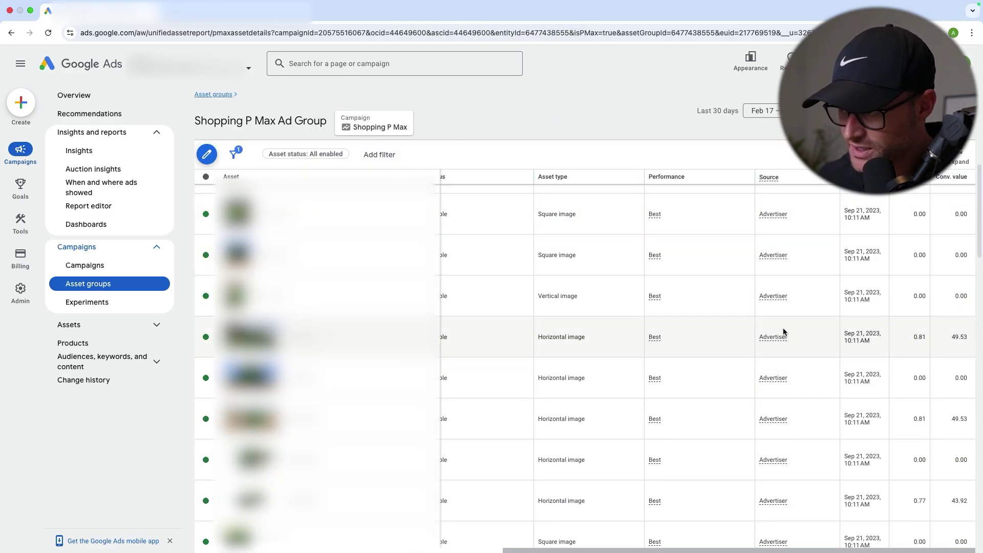
{"action": "scroll", "coordinate": [782, 330], "scroll_direction": "down", "scroll_amount": 10}
{"action": "scroll", "coordinate": [801, 321], "scroll_direction": "down", "scroll_amount": 5}
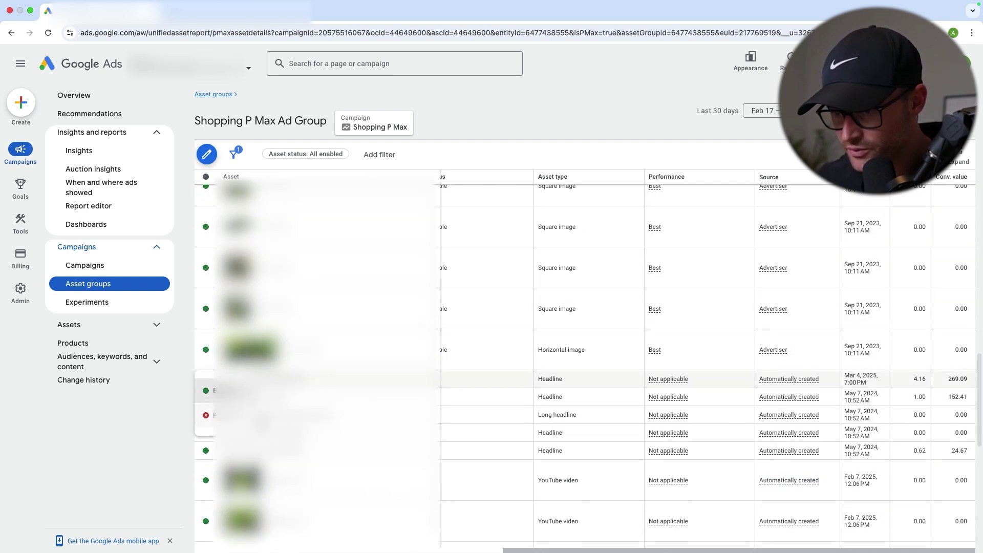
{"action": "scroll", "coordinate": [514, 347], "scroll_direction": "up", "scroll_amount": 10}
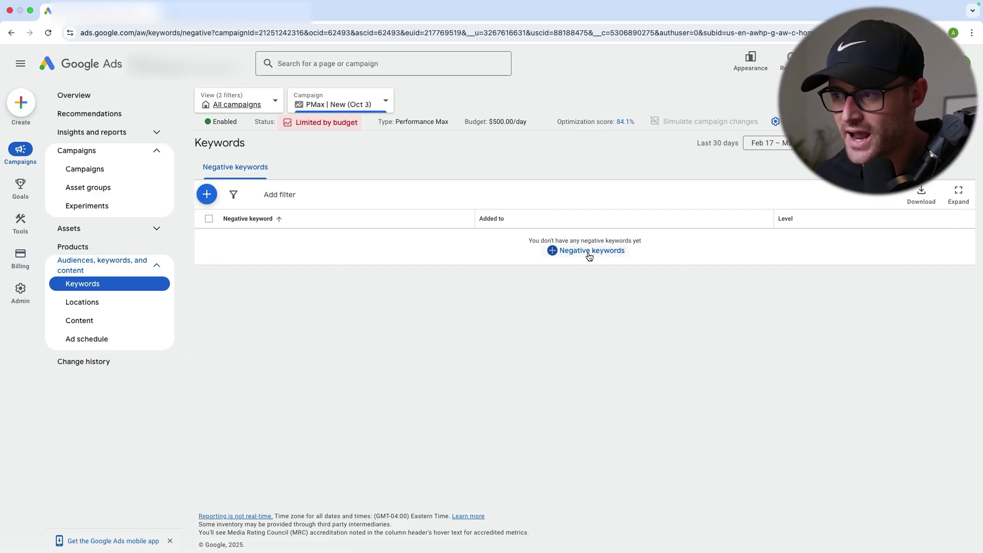
- Open the form for adding campaign-level negative keywords to "PMax | New (Oct 3)" and leave it without saving any
{"action": "left_click", "coordinate": [589, 251]}
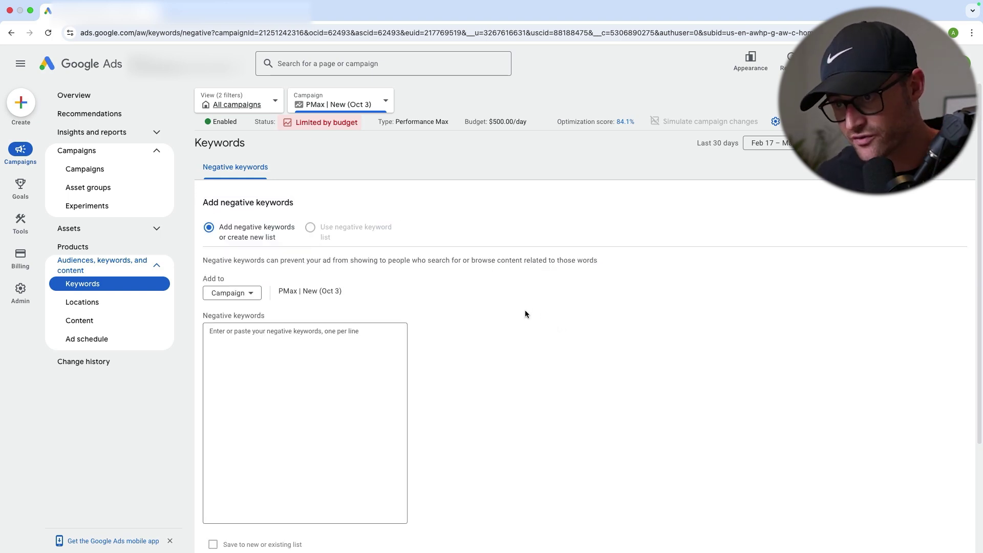
{"action": "scroll", "coordinate": [523, 318], "scroll_direction": "down", "scroll_amount": 2}
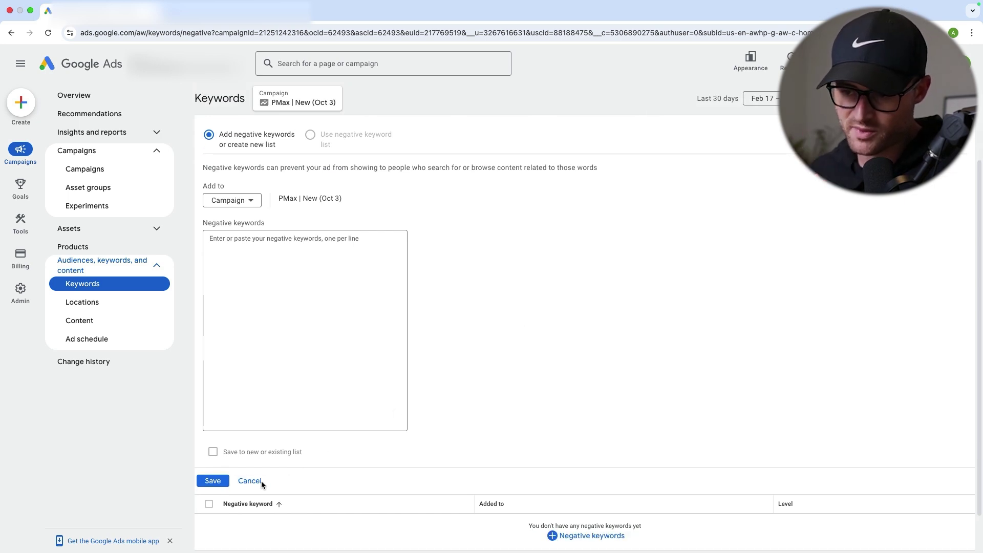
{"action": "left_click", "coordinate": [260, 480]}
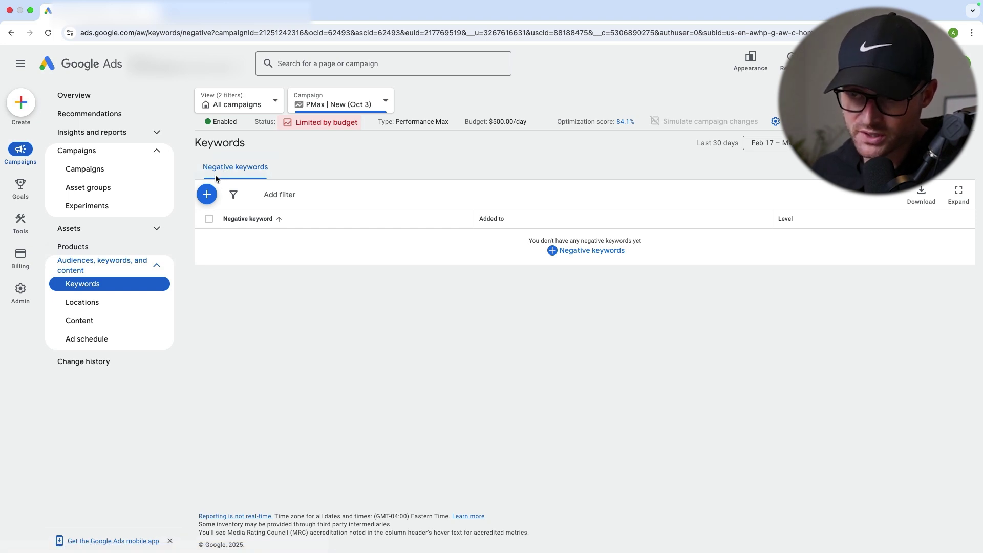
{"action": "left_click", "coordinate": [207, 194]}
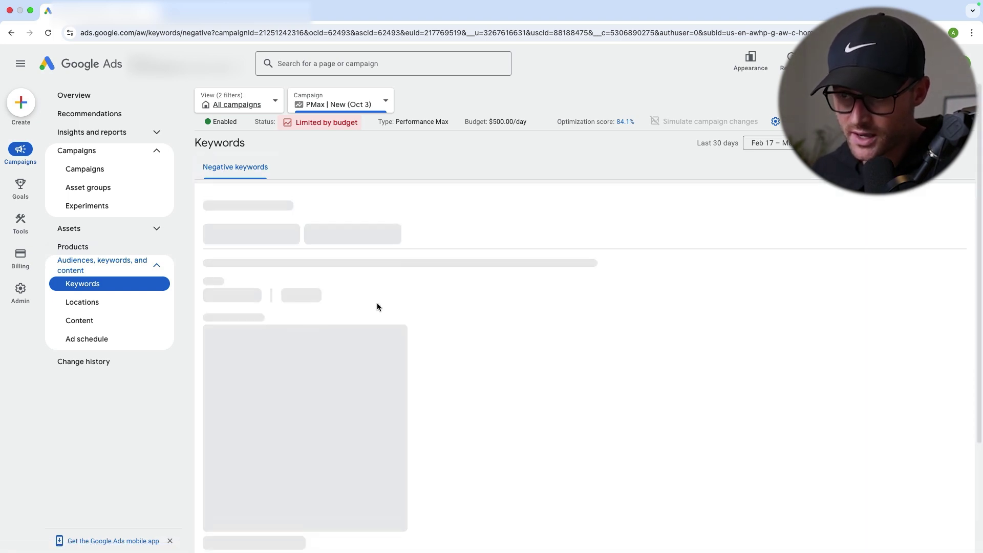
{"action": "scroll", "coordinate": [419, 337], "scroll_direction": "down", "scroll_amount": 3}
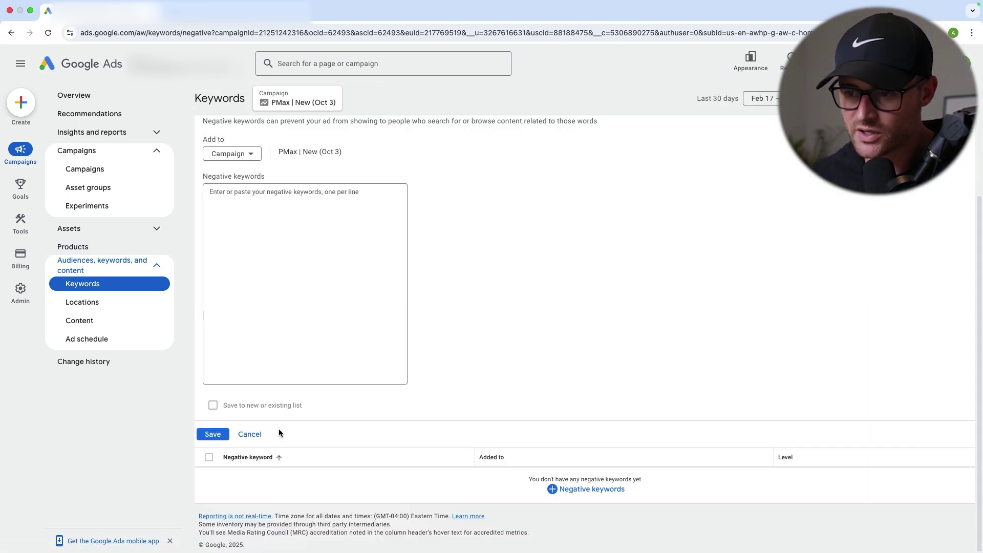
{"action": "left_click", "coordinate": [251, 435]}
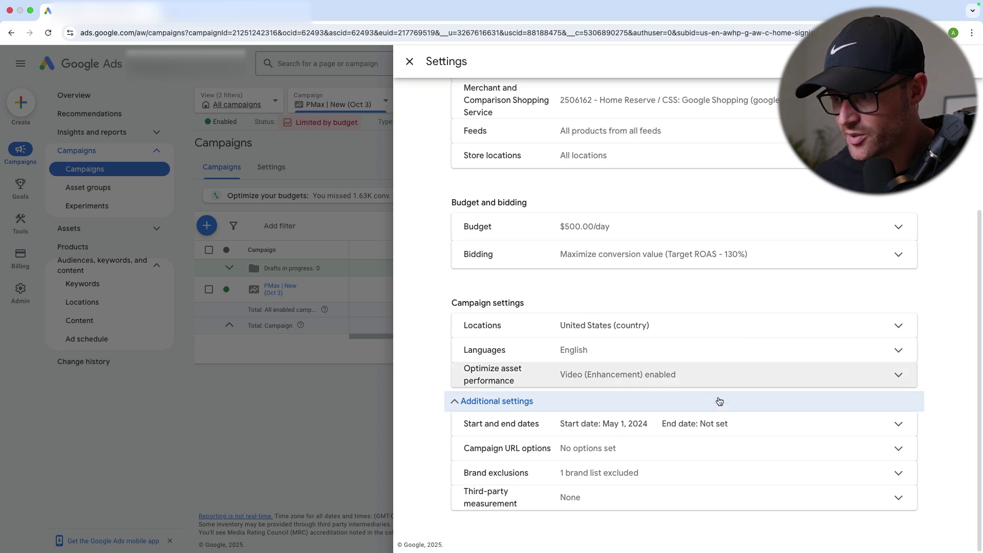
- Open the brand exclusions of the "PMax | New (Oct 3)" campaign under the additional settings
{"action": "left_click", "coordinate": [607, 473]}
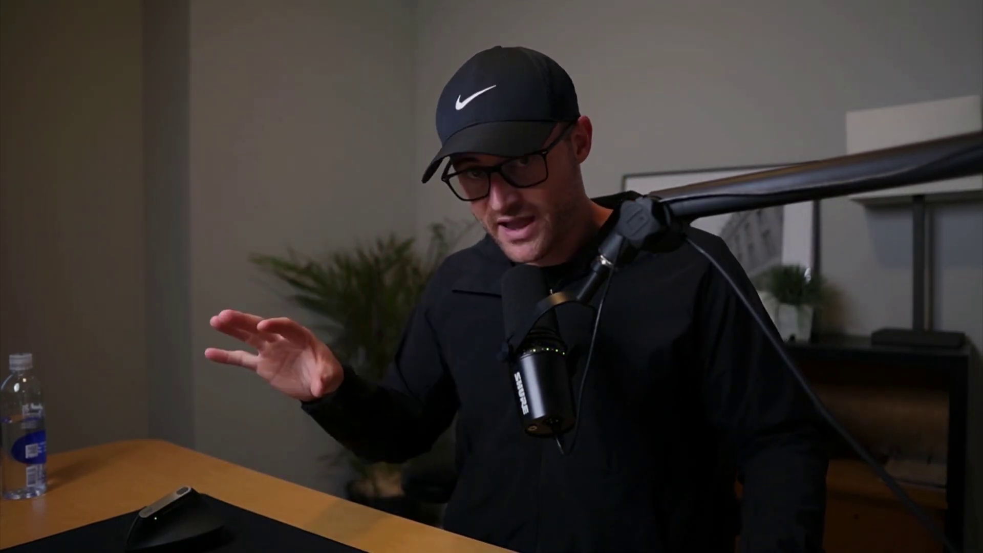
{"action": "left_click_drag", "start_coordinate": [464, 378], "coordinate": [528, 376]}
{"action": "left_click", "coordinate": [522, 405]}
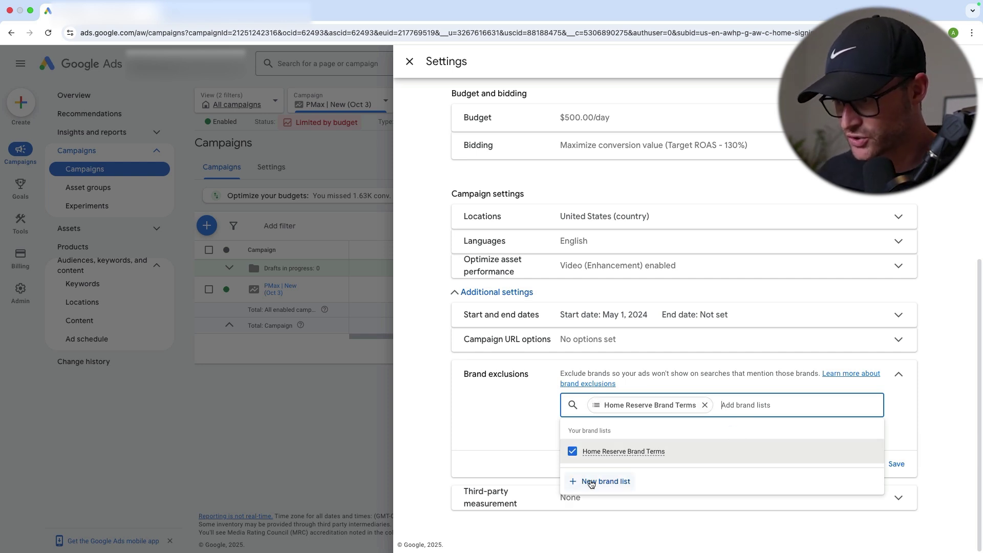
- Start a new account-level brand list, search for the brand "toms computers" and clear the search
{"action": "left_click", "coordinate": [609, 480]}
{"action": "left_click", "coordinate": [549, 197]}
{"action": "type", "text": "toms computer"}
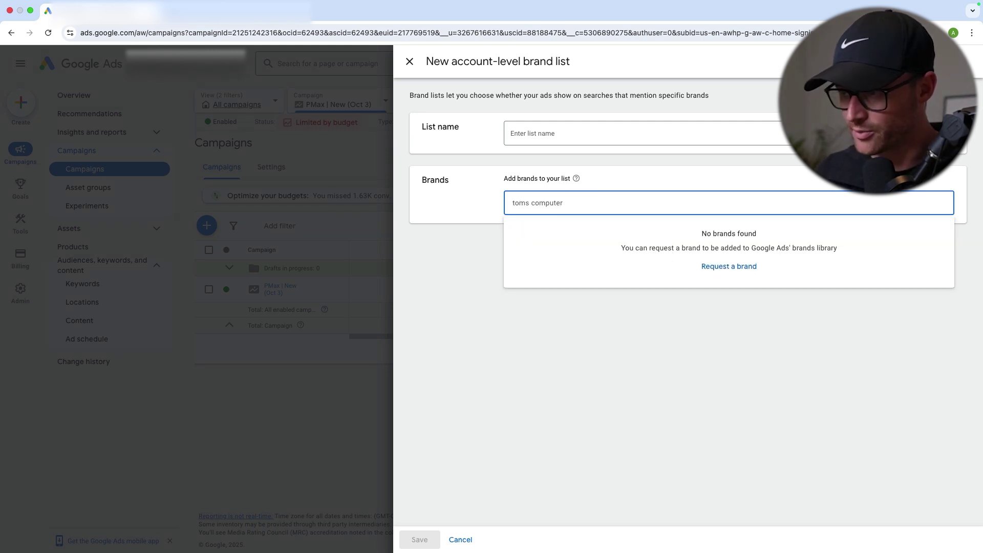
{"action": "key", "text": "BackSpace"}
{"action": "type", "text": "s"}
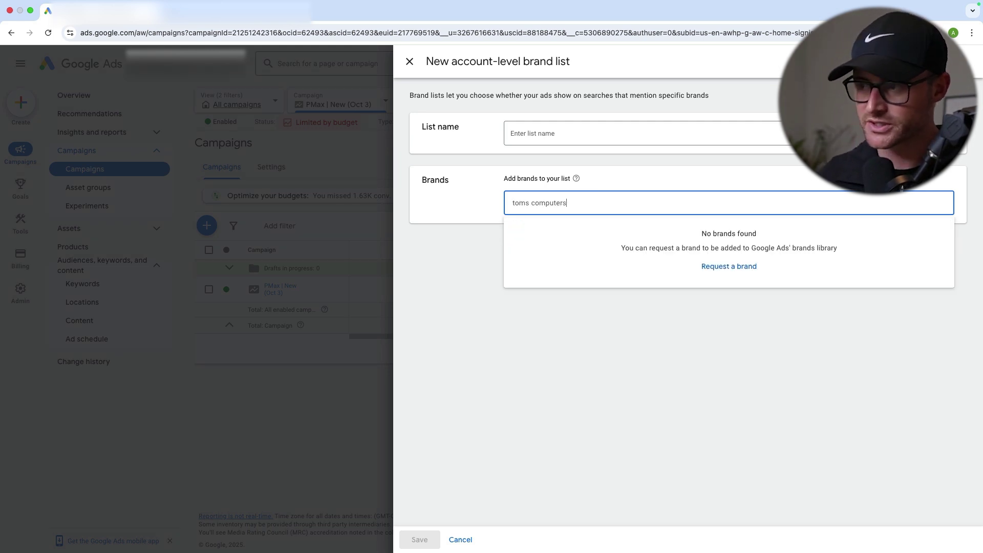
{"action": "left_click_drag", "start_coordinate": [700, 229], "coordinate": [823, 250]}
{"action": "left_click", "coordinate": [822, 269]}
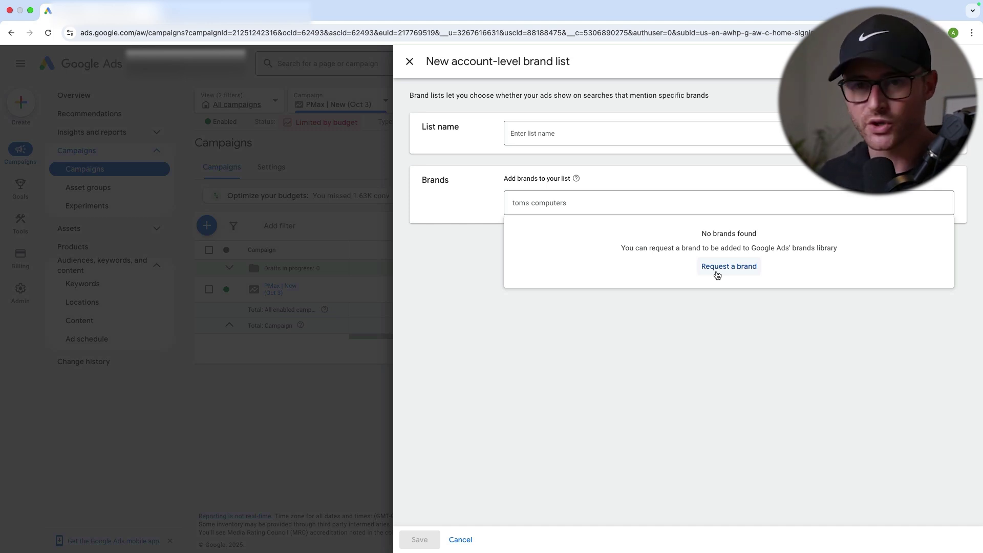
{"action": "left_click", "coordinate": [597, 204]}
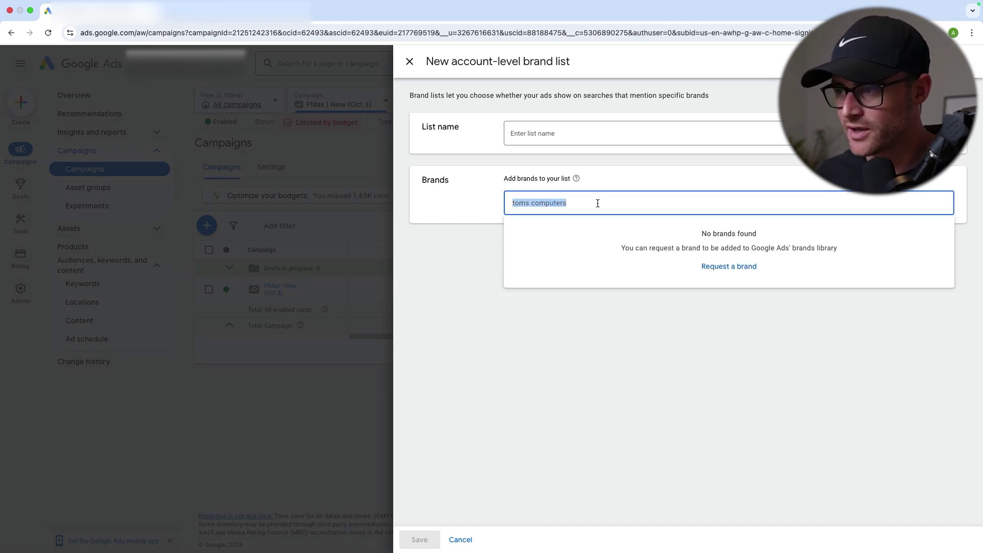
{"action": "key", "text": "BackSpace"}
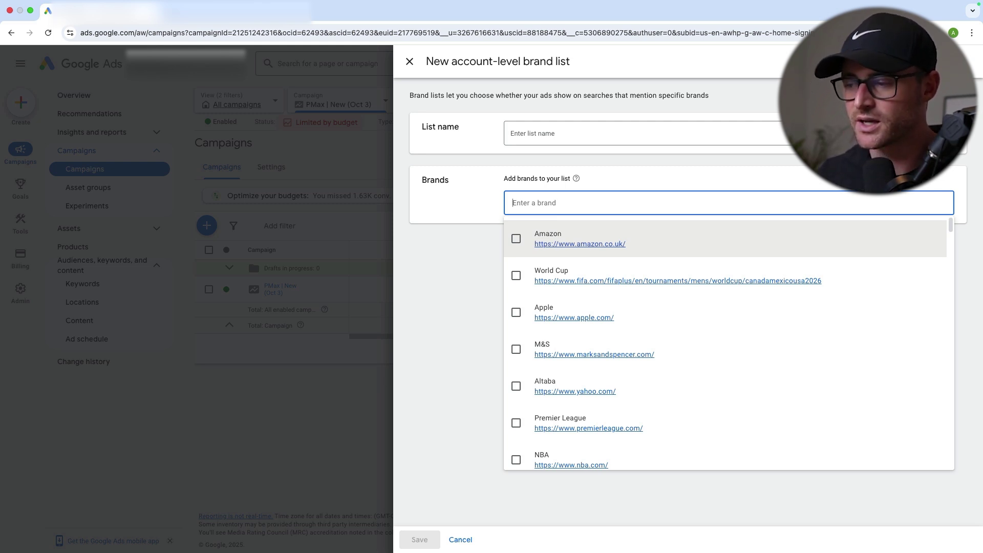
- Add the Nike brand to the new brand list, name the list Nike, and discard the changes
{"action": "type", "text": "nike"}
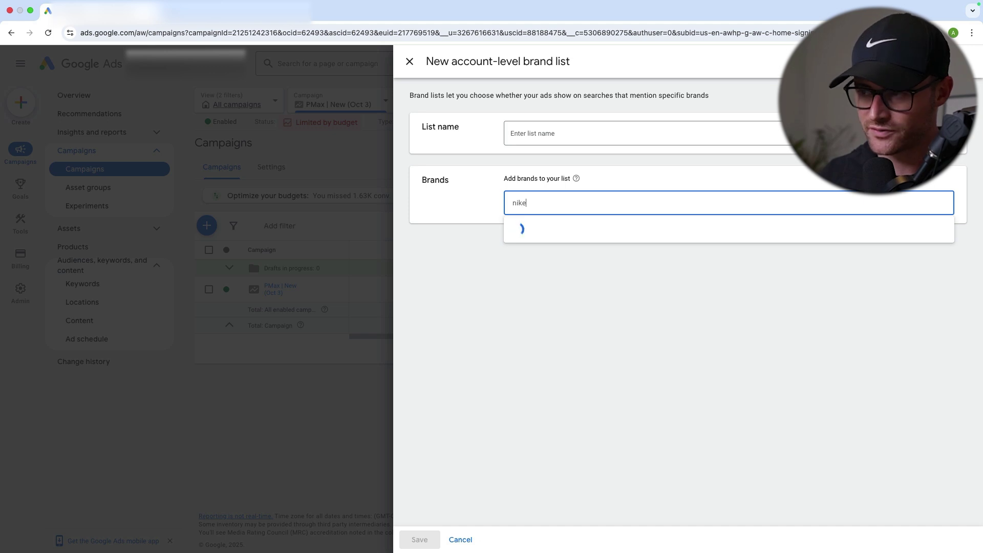
{"action": "left_click", "coordinate": [516, 239]}
{"action": "left_click", "coordinate": [574, 140]}
{"action": "type", "text": "Nike"}
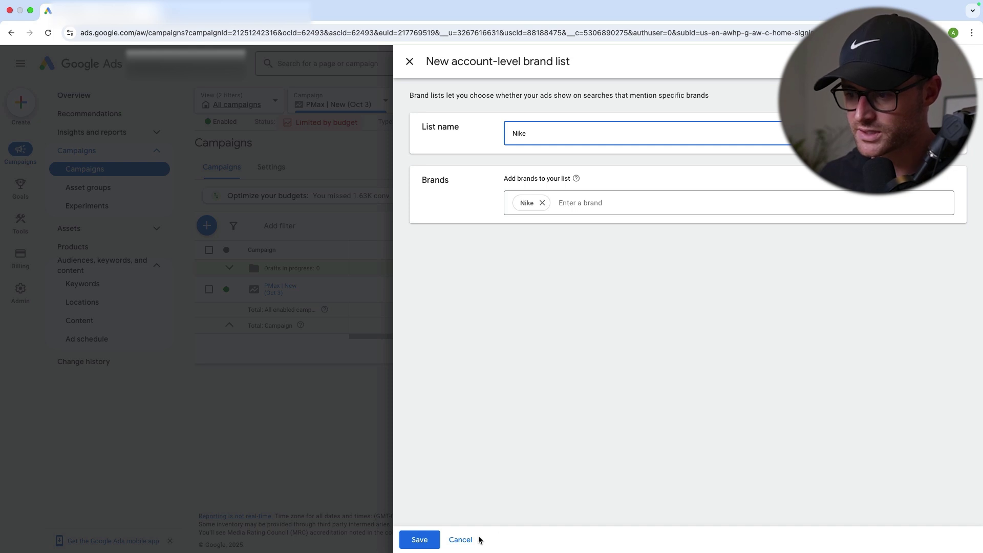
{"action": "left_click", "coordinate": [461, 540]}
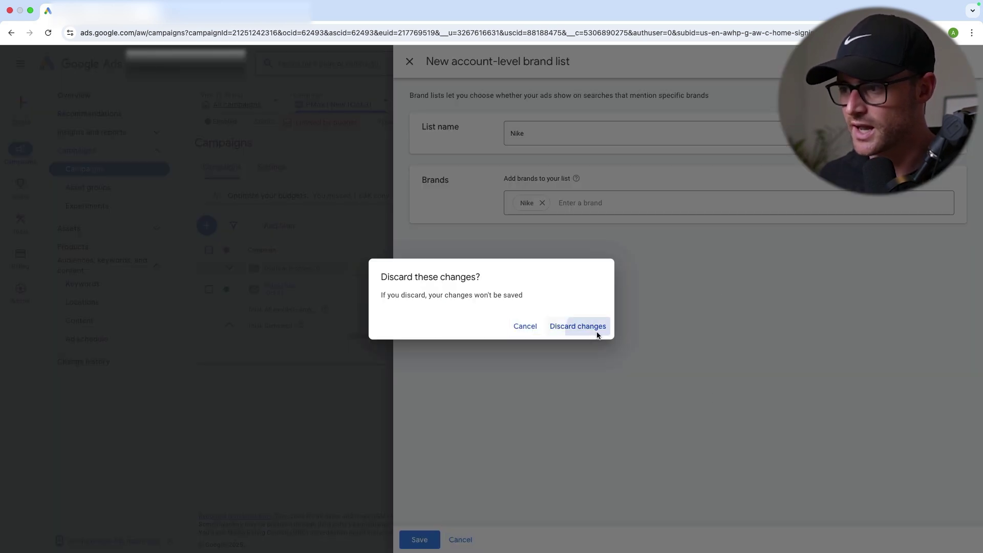
{"action": "left_click", "coordinate": [594, 327]}
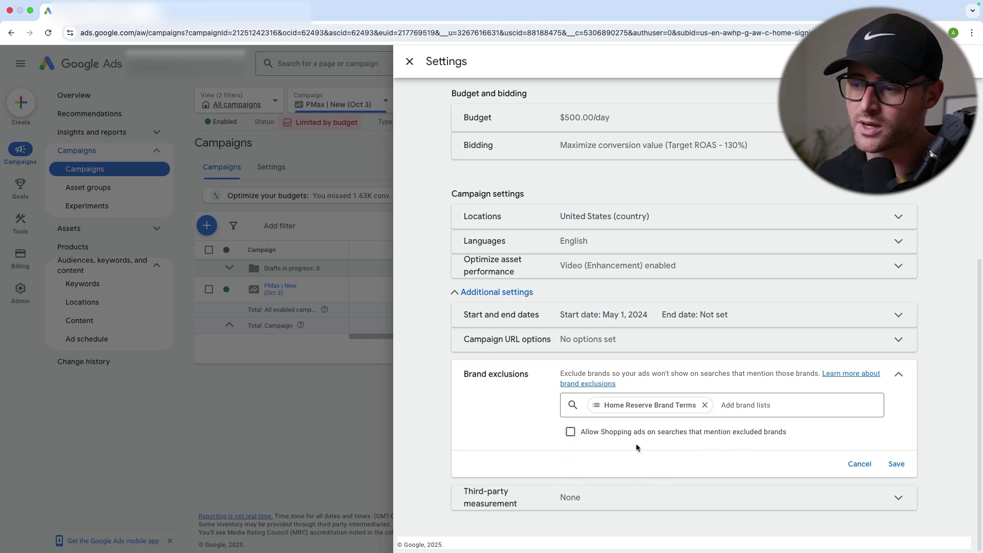
{"action": "left_click_drag", "start_coordinate": [464, 374], "coordinate": [324, 551]}
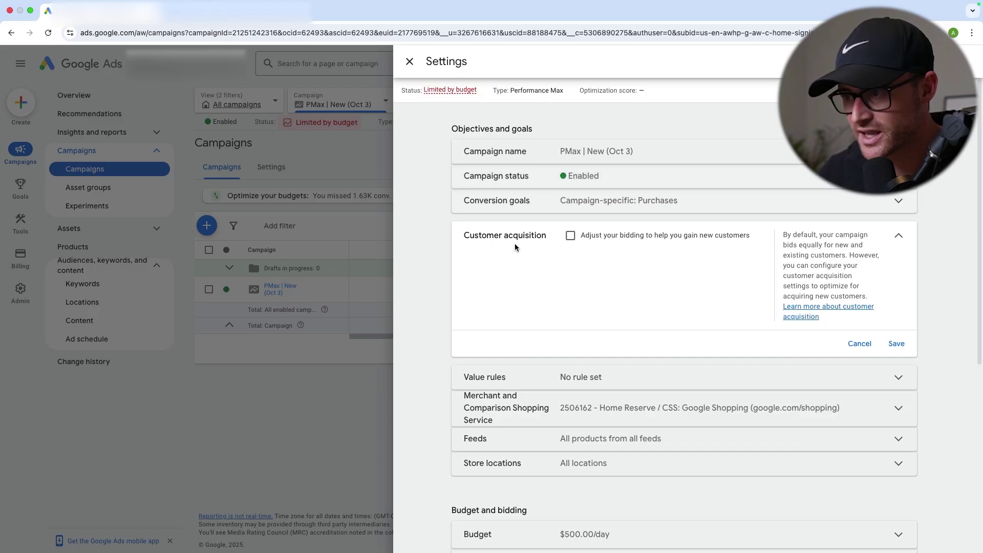
- Enable bid adjustment for gaining new customers with "Bid higher for new customers" and open its account-level setup
{"action": "left_click_drag", "start_coordinate": [464, 236], "coordinate": [544, 272]}
{"action": "left_click", "coordinate": [586, 251]}
{"action": "left_click", "coordinate": [570, 235]}
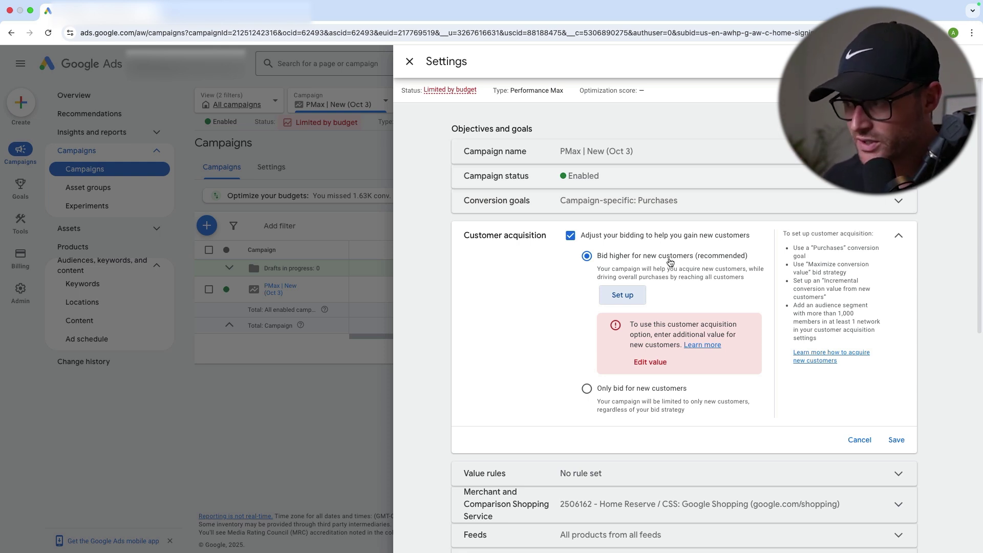
{"action": "left_click", "coordinate": [618, 298]}
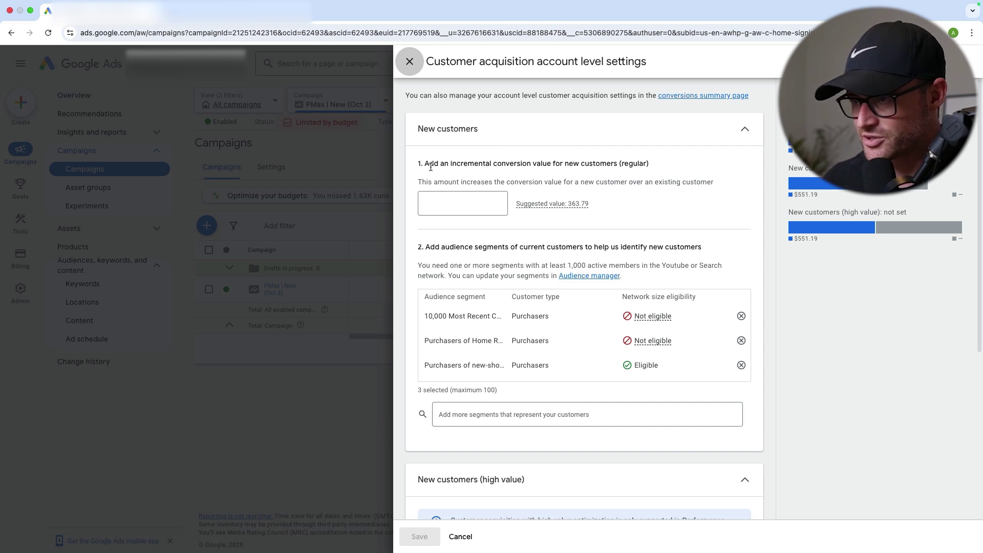
- Set the incremental conversion value for regular new customers to 100 and check the value breakdown
{"action": "left_click_drag", "start_coordinate": [425, 164], "coordinate": [648, 164]}
{"action": "left_click", "coordinate": [504, 211]}
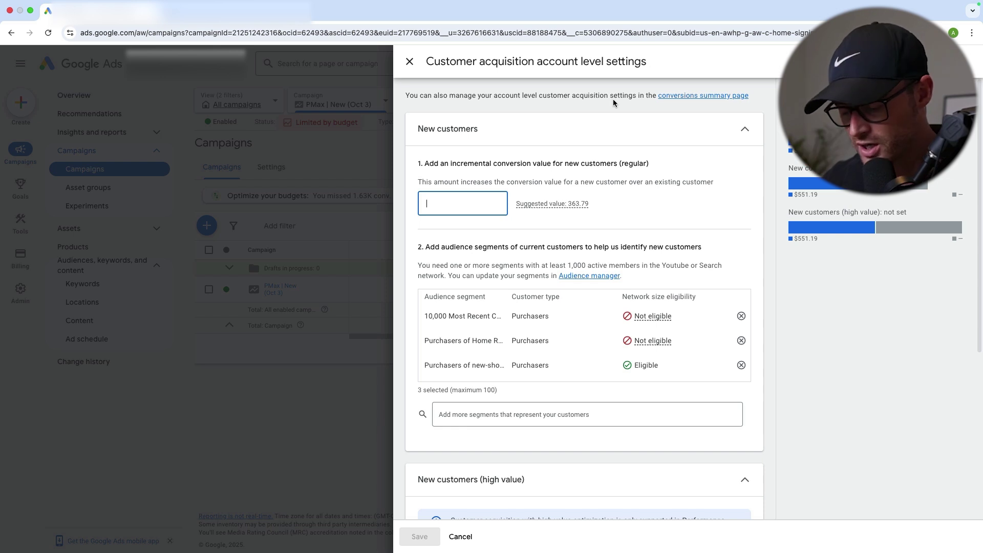
{"action": "type", "text": "100"}
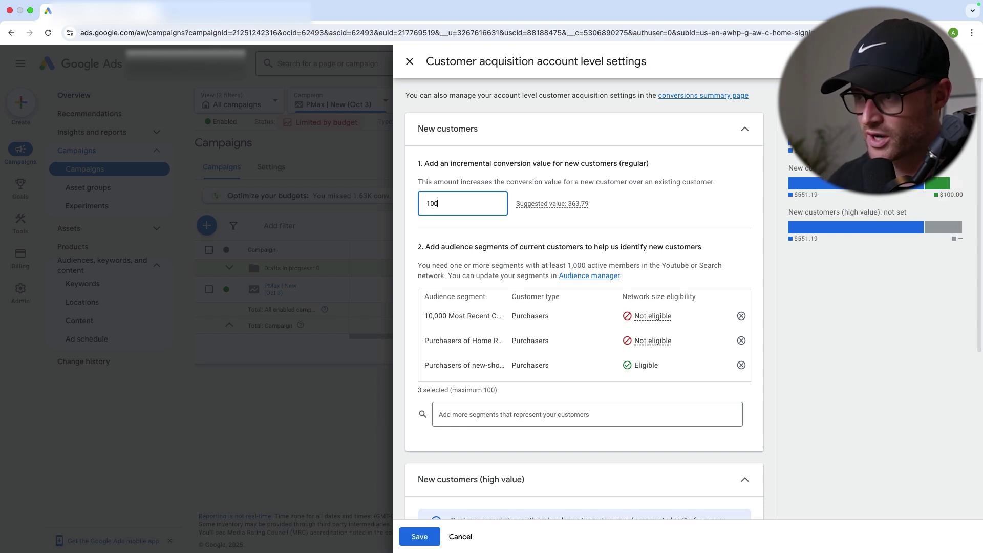
{"action": "left_click", "coordinate": [830, 315]}
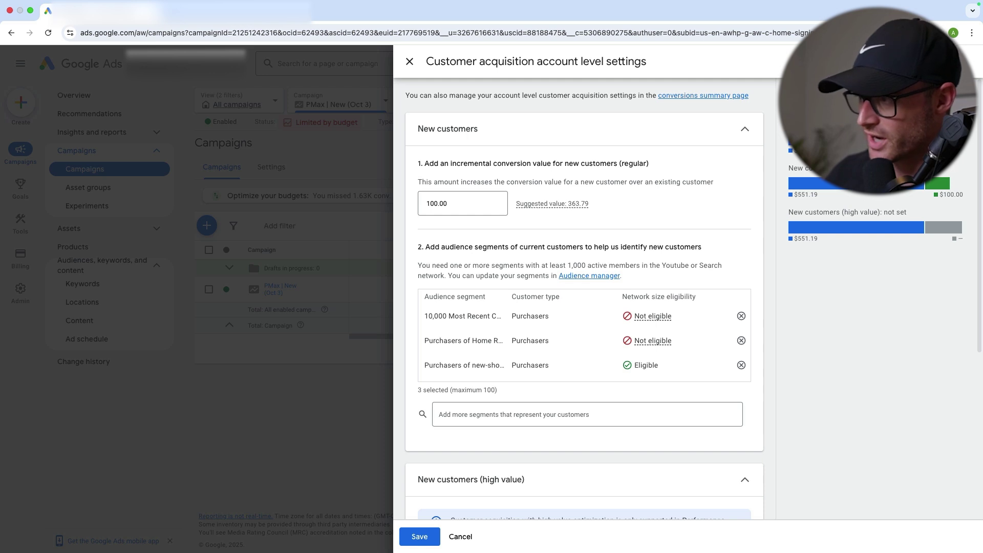
{"action": "double_click", "coordinate": [940, 196]}
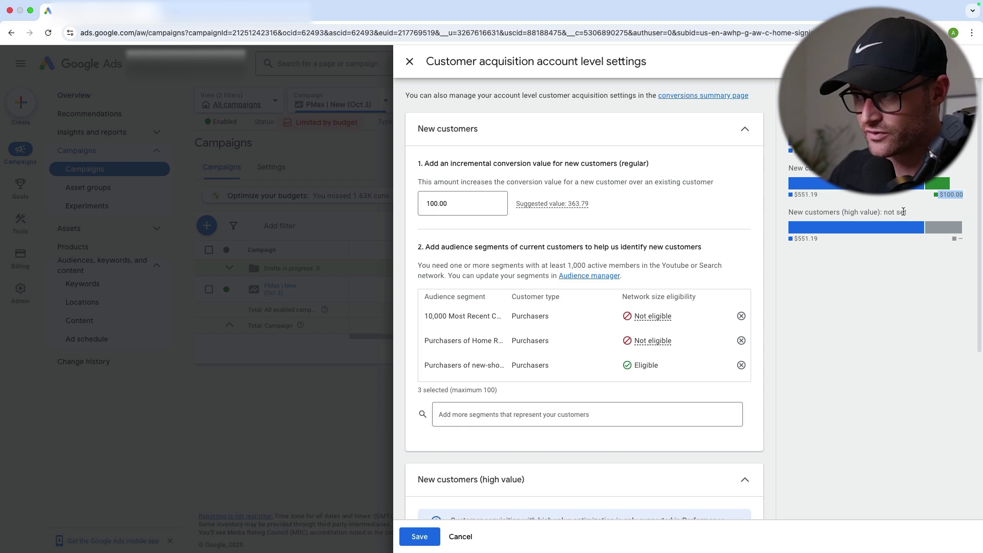
- Try an incremental value of 1 for regular new customers, review the high value section, and set the value back to 100
{"action": "left_click", "coordinate": [479, 204]}
{"action": "double_click", "coordinate": [479, 203]}
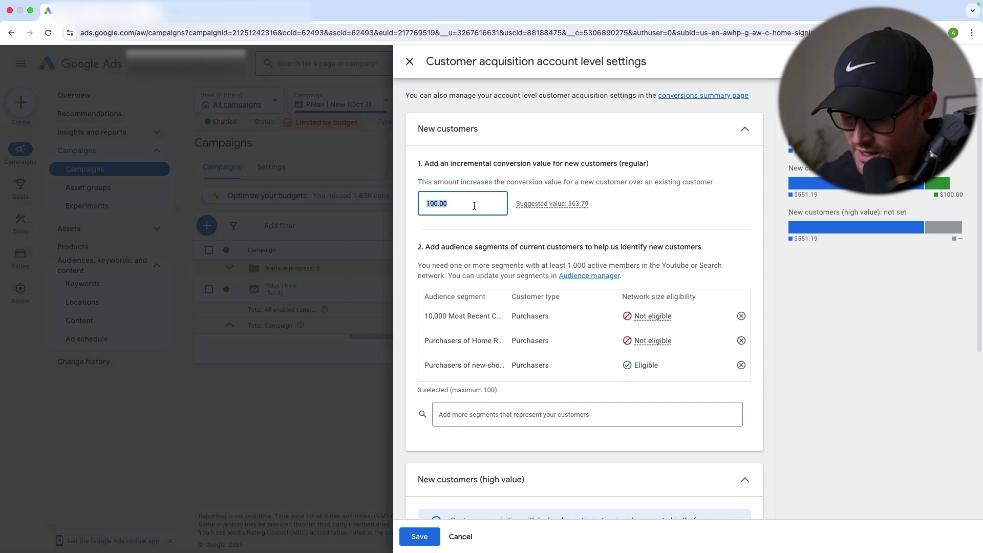
{"action": "key", "text": "BackSpace"}
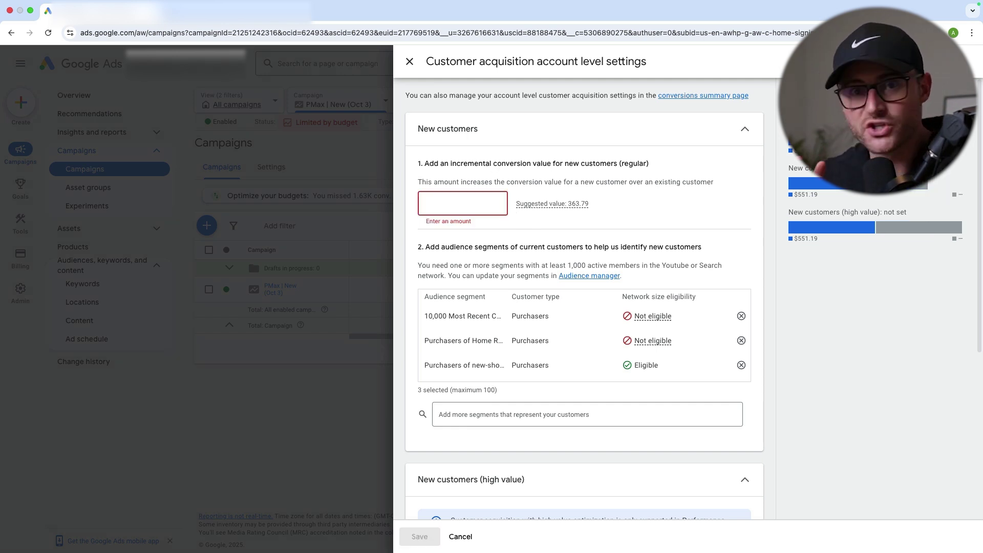
{"action": "type", "text": "1"}
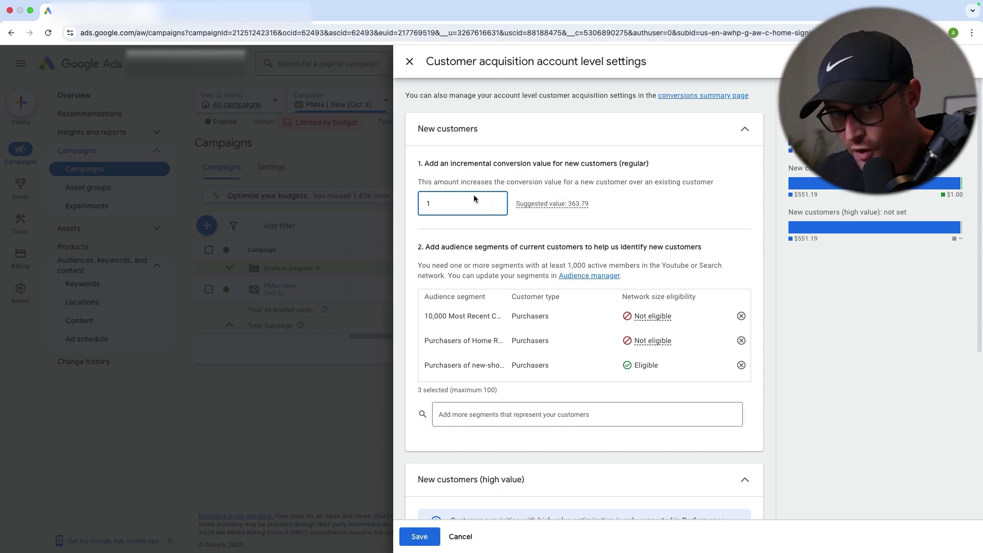
{"action": "scroll", "coordinate": [486, 292], "scroll_direction": "down", "scroll_amount": 3}
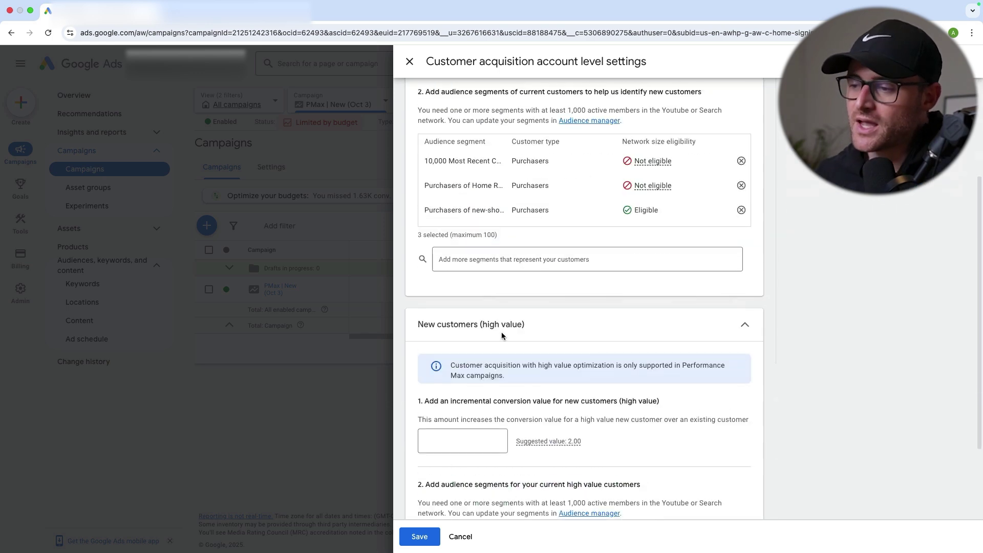
{"action": "scroll", "coordinate": [544, 450], "scroll_direction": "up", "scroll_amount": 3}
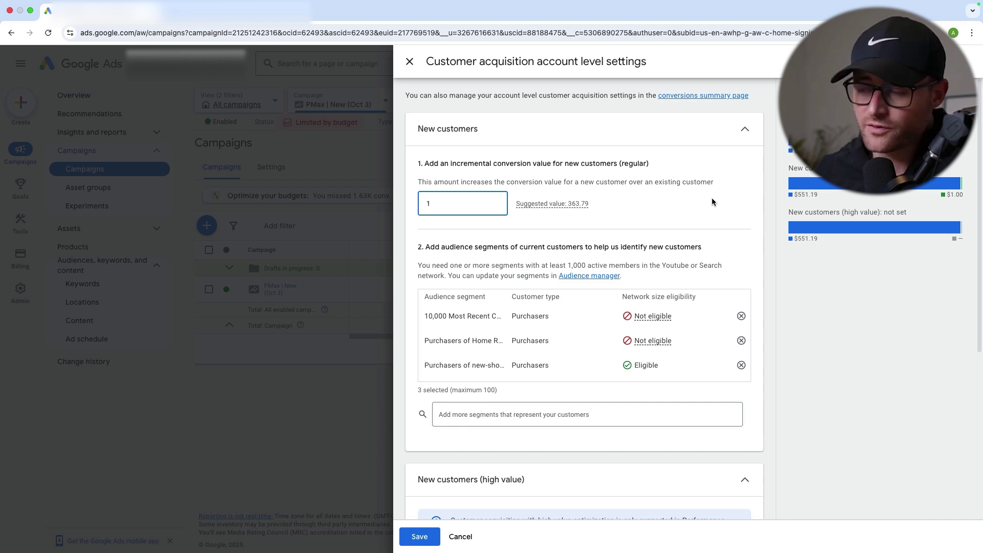
{"action": "type", "text": "0"}
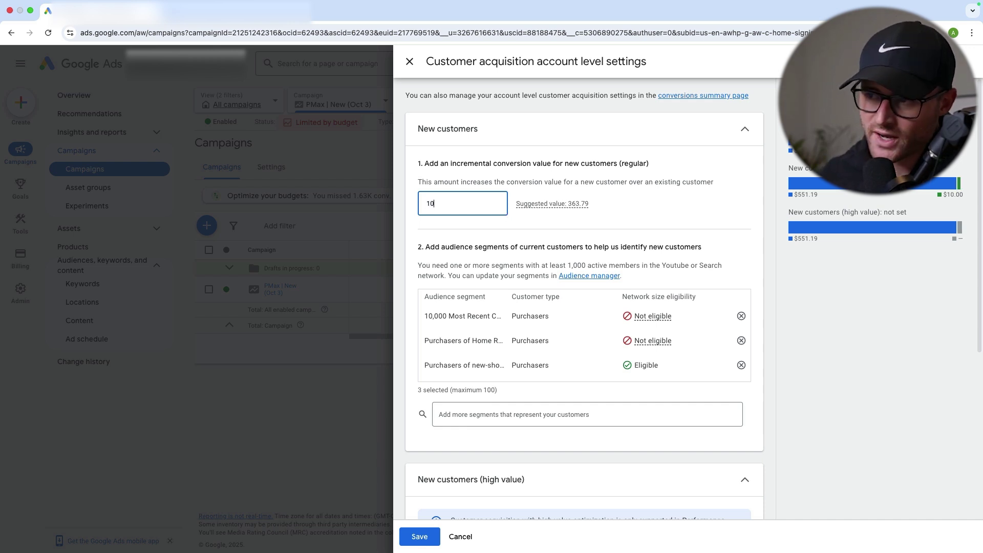
{"action": "type", "text": "0"}
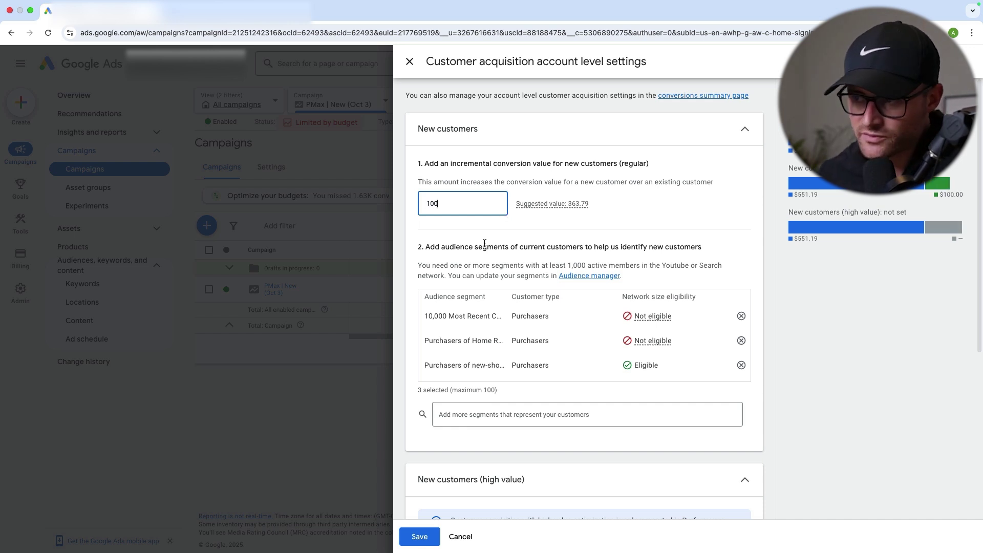